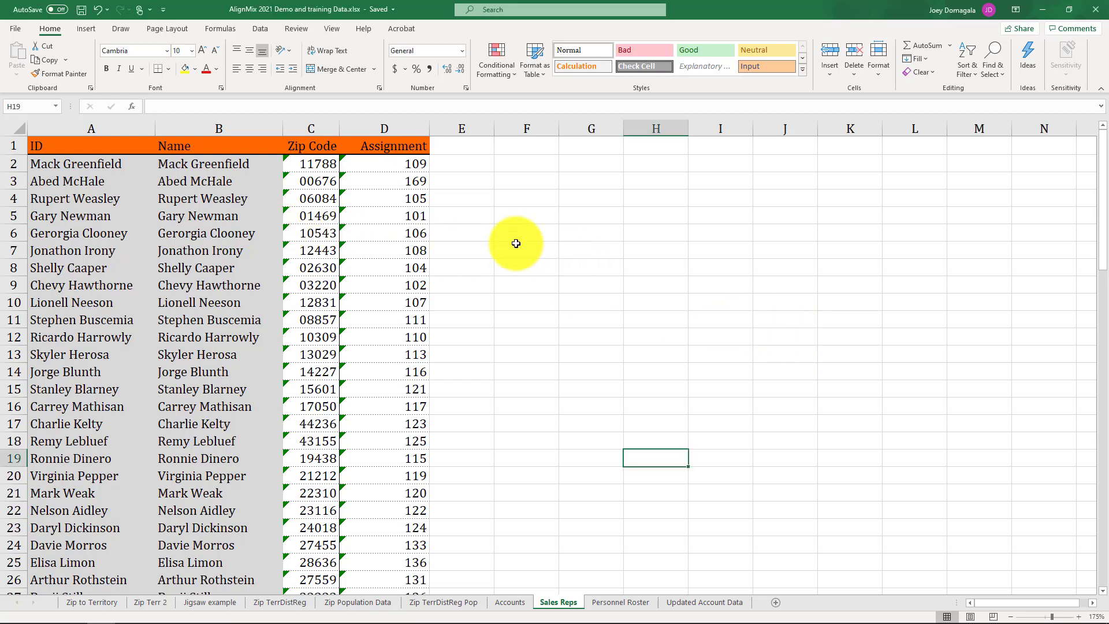
# - Examine the ID, Name, Zip Code and Assignment columns of the Sales Reps worksheet
pyautogui.click(125, 127)
pyautogui.moveTo(125, 127); pyautogui.dragTo(198, 123)
pyautogui.click(556, 246)
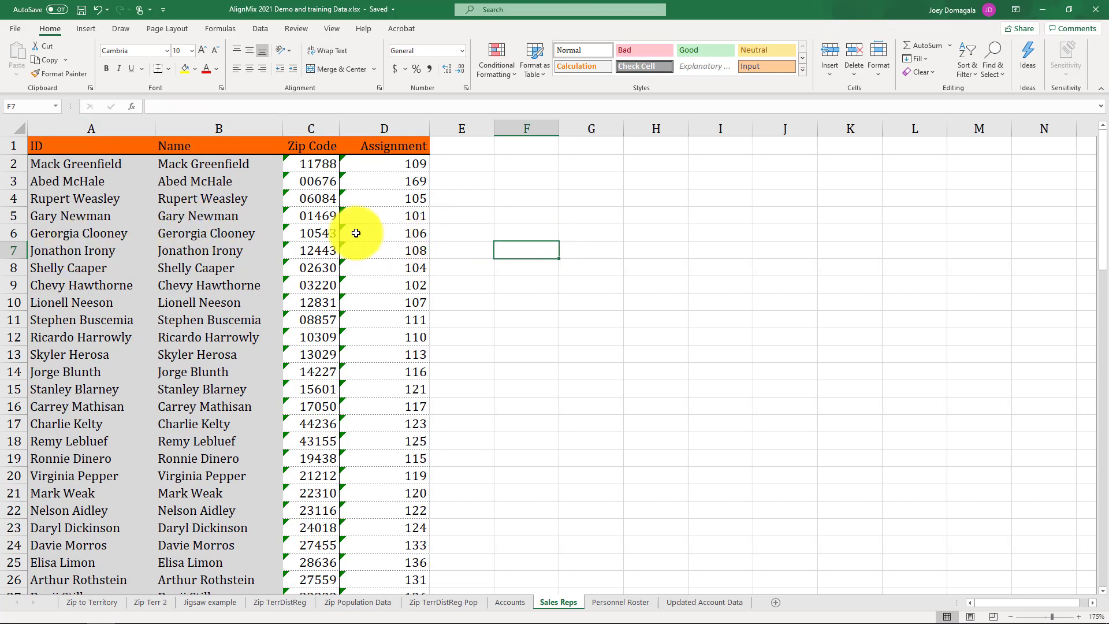
pyautogui.moveTo(106, 163); pyautogui.dragTo(94, 339)
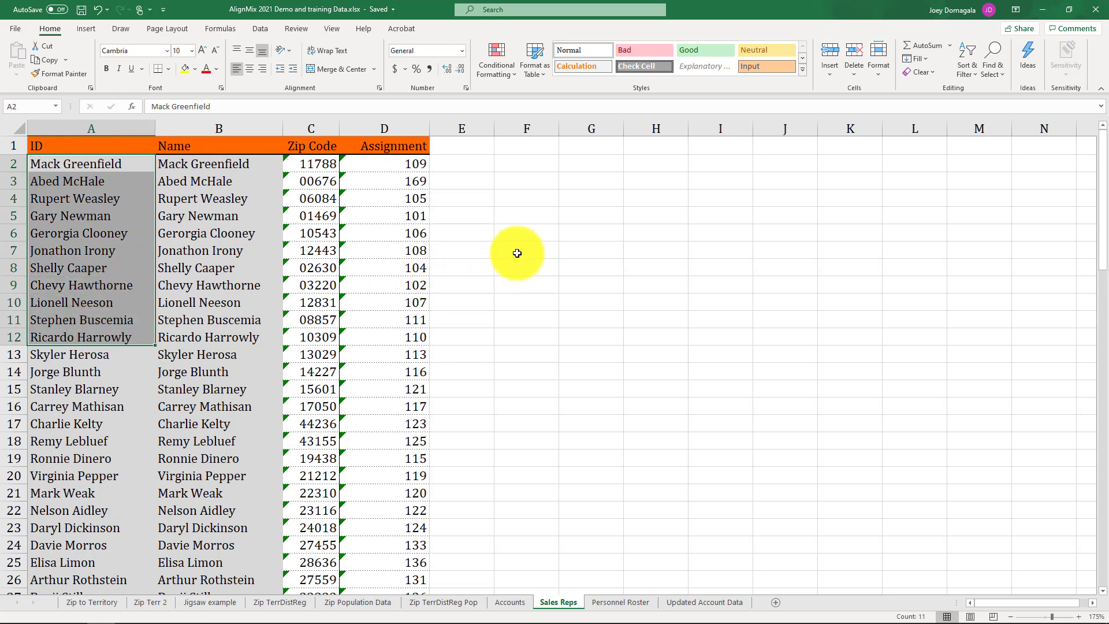
pyautogui.click(312, 128)
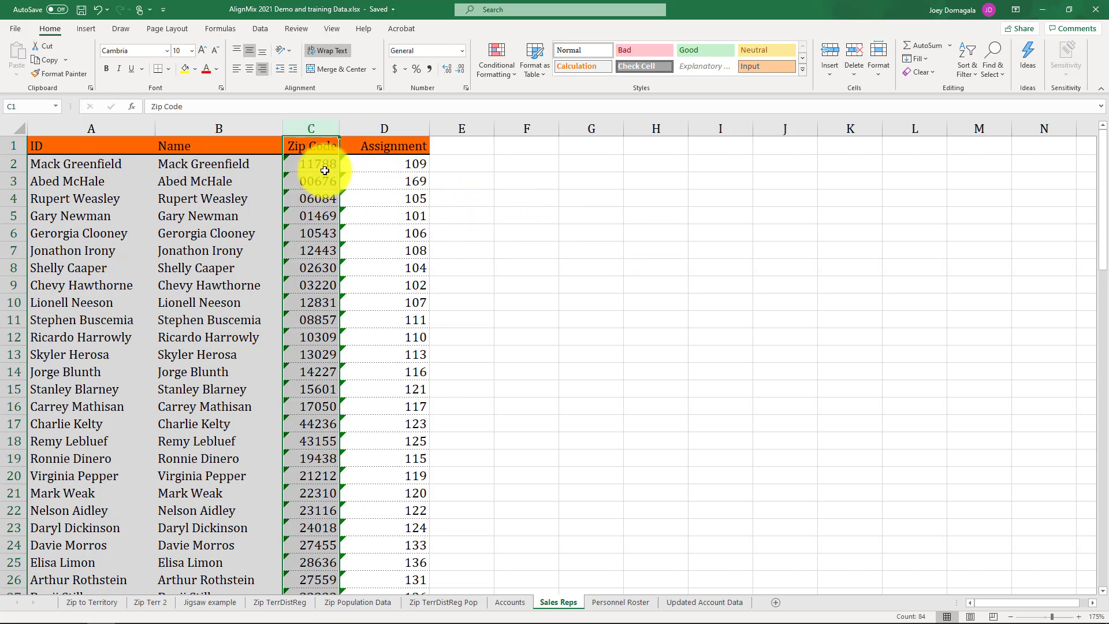
pyautogui.moveTo(319, 167); pyautogui.dragTo(354, 255)
pyautogui.click(468, 250)
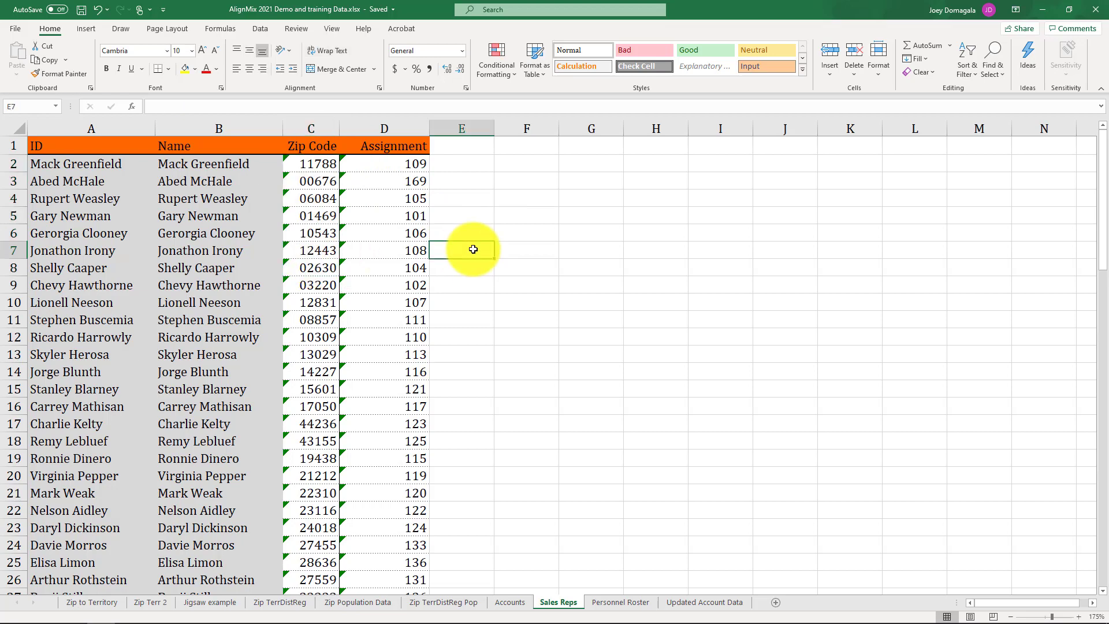
pyautogui.click(407, 126)
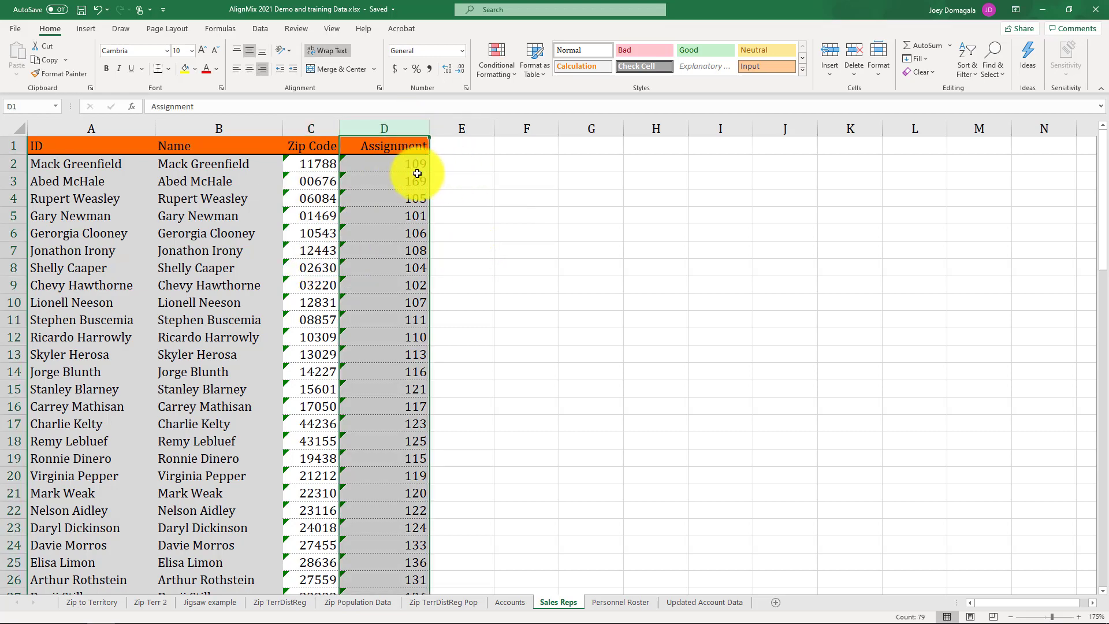
pyautogui.click(445, 151)
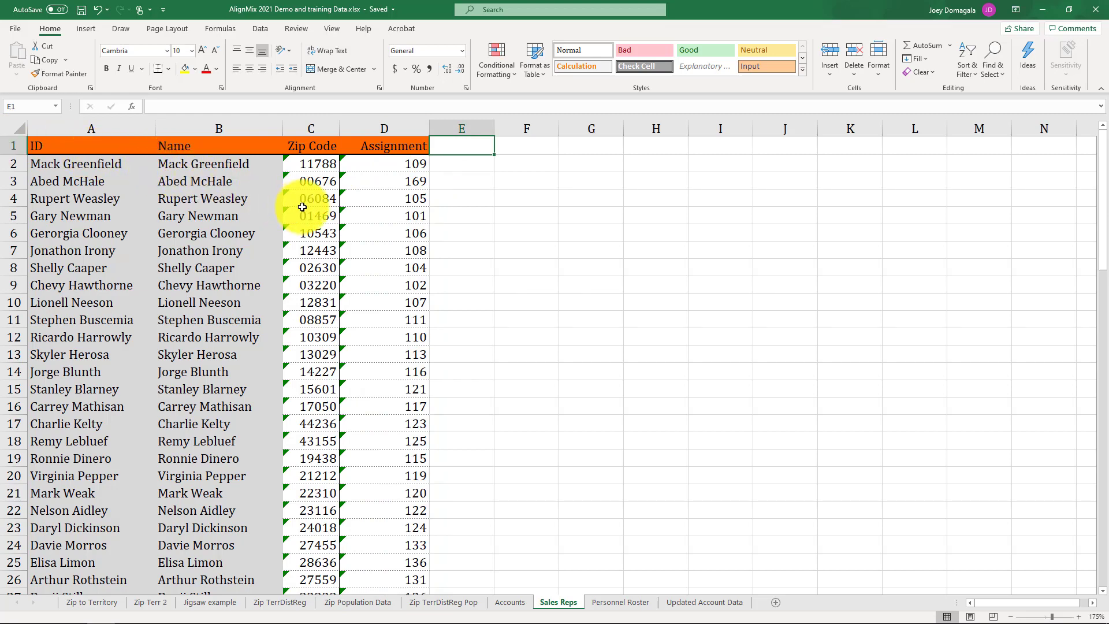
# - Switch to AlignMix and start a data import from the workbook AlignMix 2021 Demo and training Data.xlsx
pyautogui.click(1045, 12)
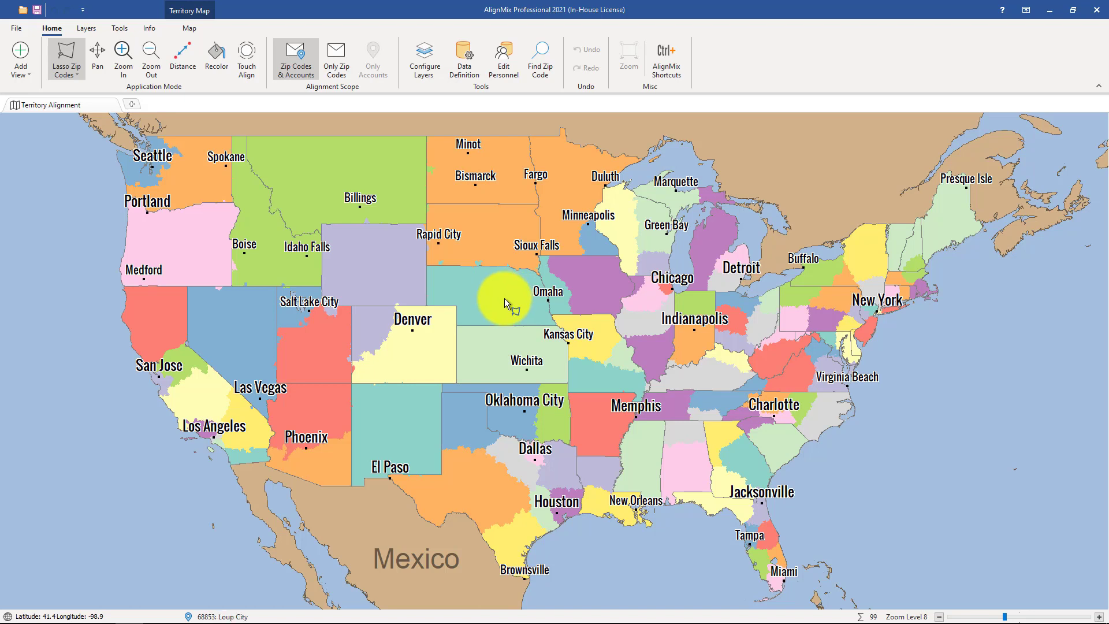
pyautogui.click(14, 29)
pyautogui.moveTo(71, 160)
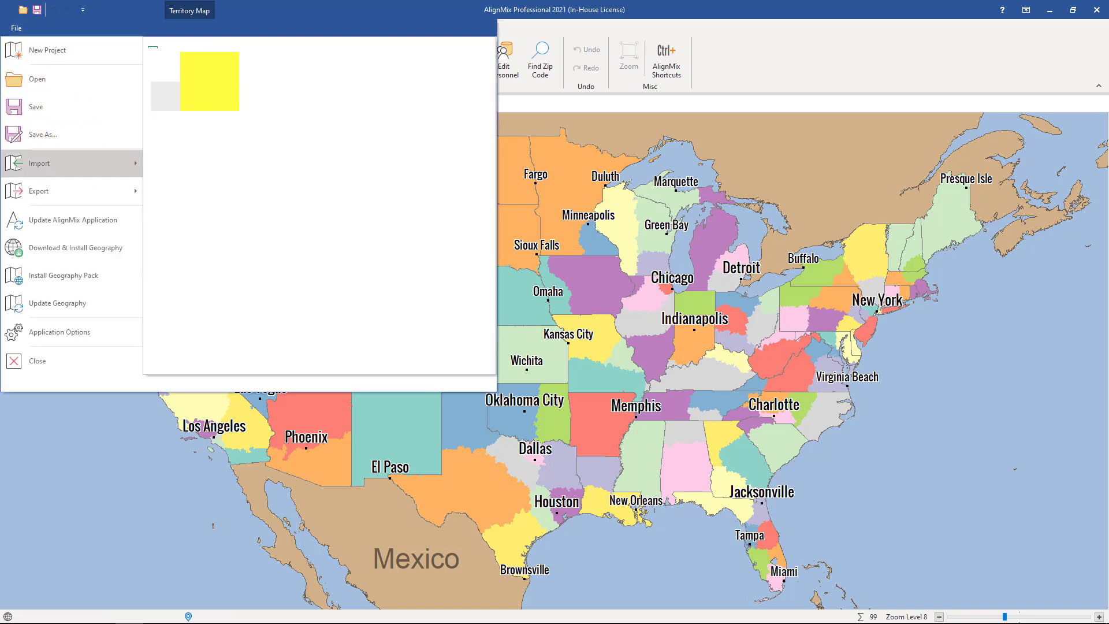
pyautogui.click(227, 66)
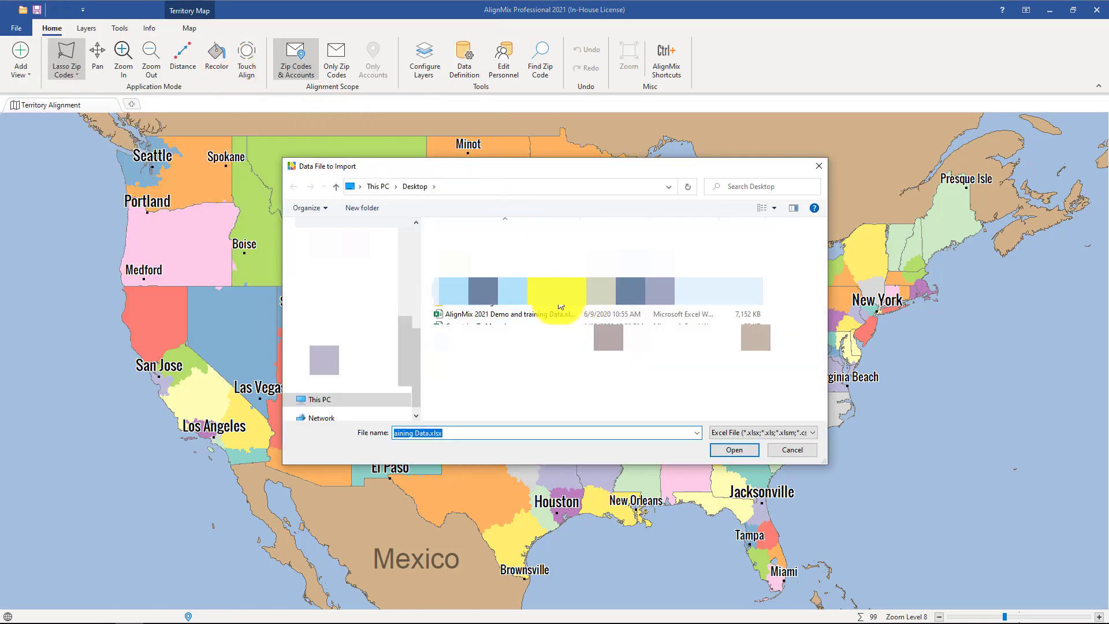
pyautogui.click(485, 313)
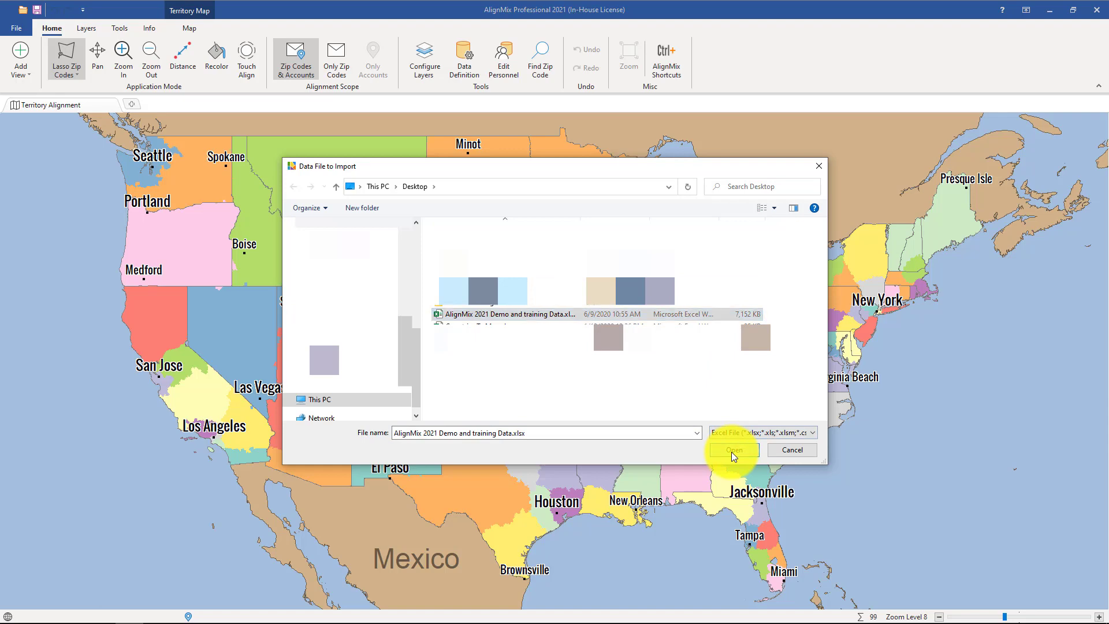
pyautogui.click(732, 450)
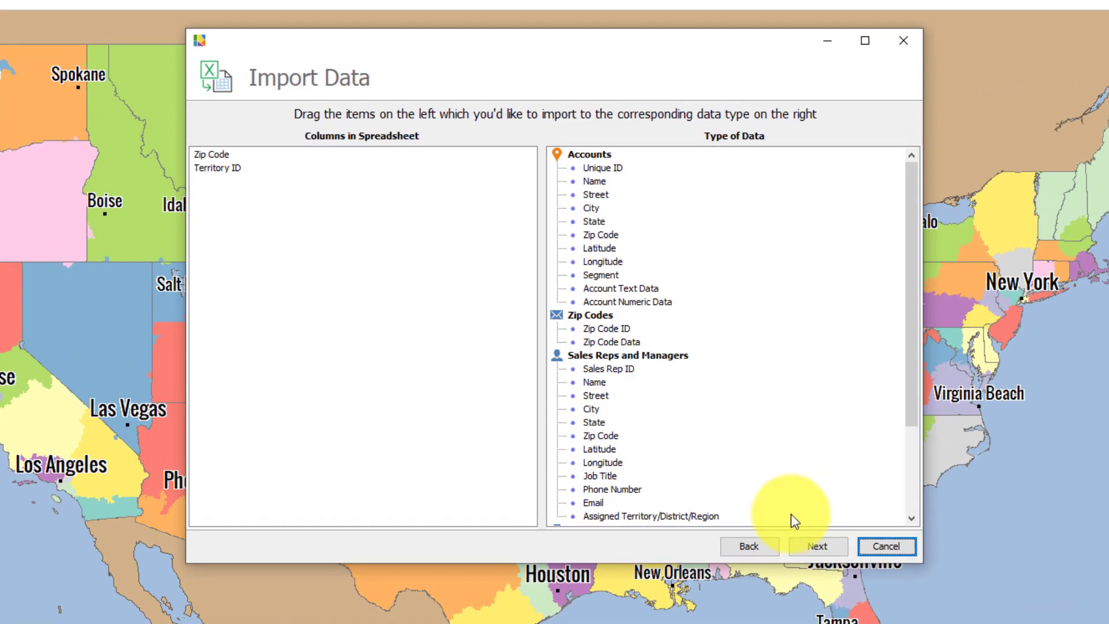
# - Return to the worksheet selection and choose Sales Reps as the sheet to import, with row 1 as its header
pyautogui.click(750, 545)
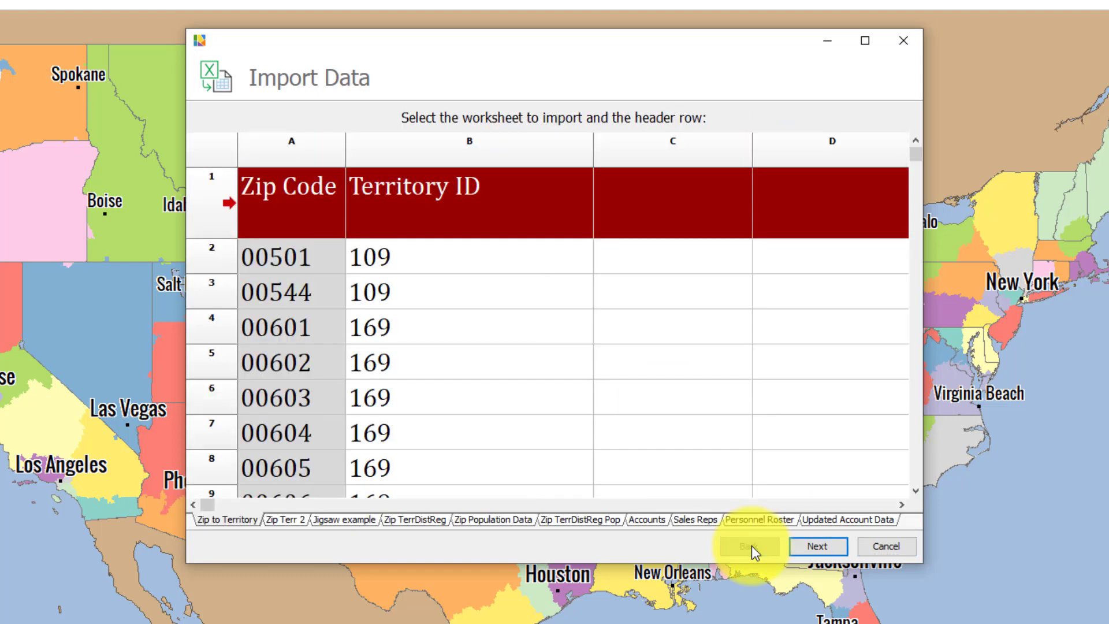
pyautogui.click(698, 519)
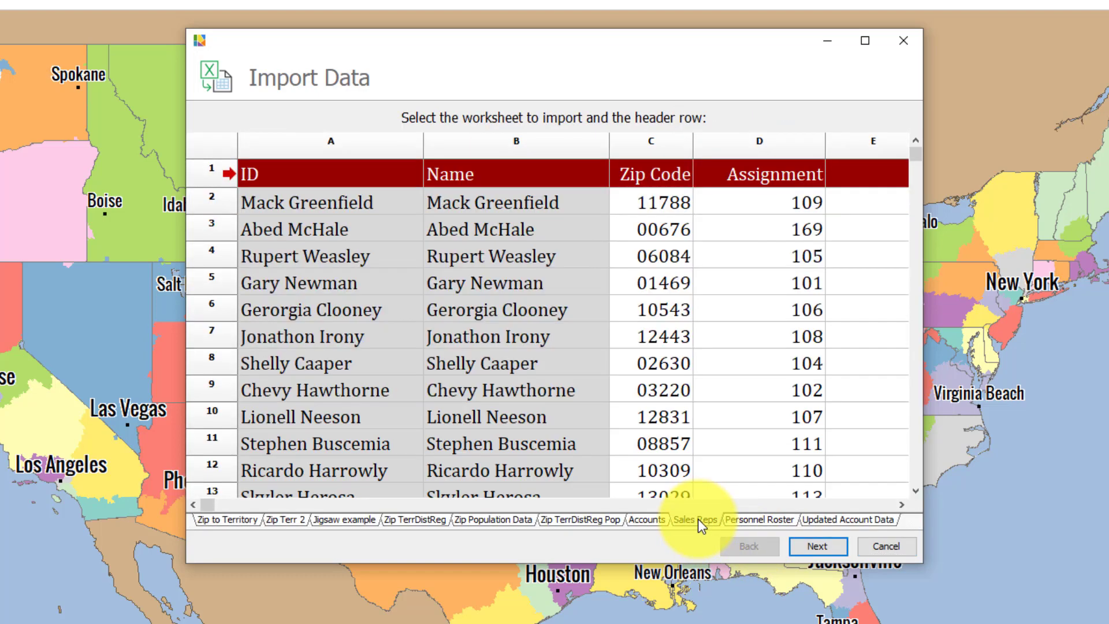
pyautogui.click(816, 546)
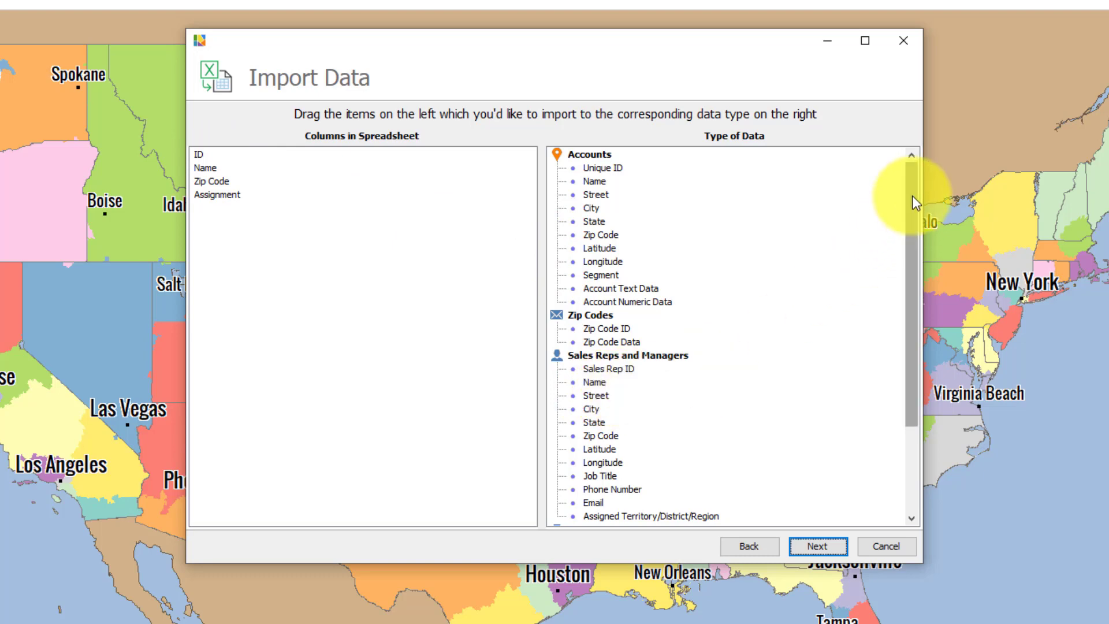
# - Map ID, Name, Zip Code and Assignment to Sales Rep ID, Name, Zip Code and Assigned Territory/District/Region under Sales Reps and Managers
pyautogui.moveTo(913, 196); pyautogui.dragTo(909, 286)
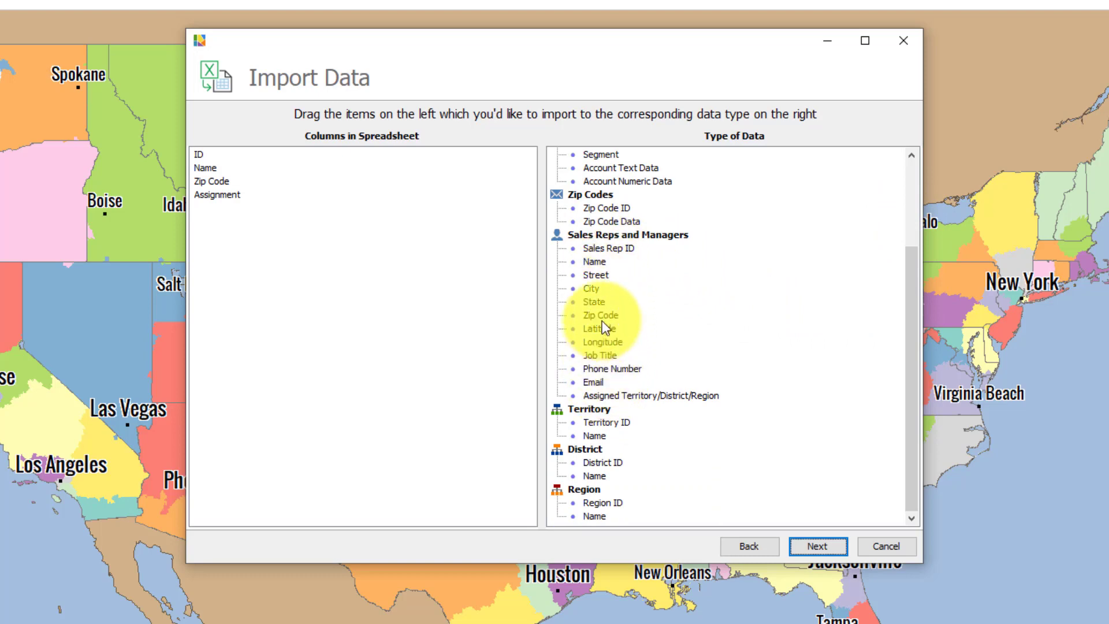
pyautogui.moveTo(198, 154); pyautogui.dragTo(594, 247)
pyautogui.moveTo(206, 153); pyautogui.dragTo(592, 261)
pyautogui.moveTo(213, 154); pyautogui.dragTo(598, 316)
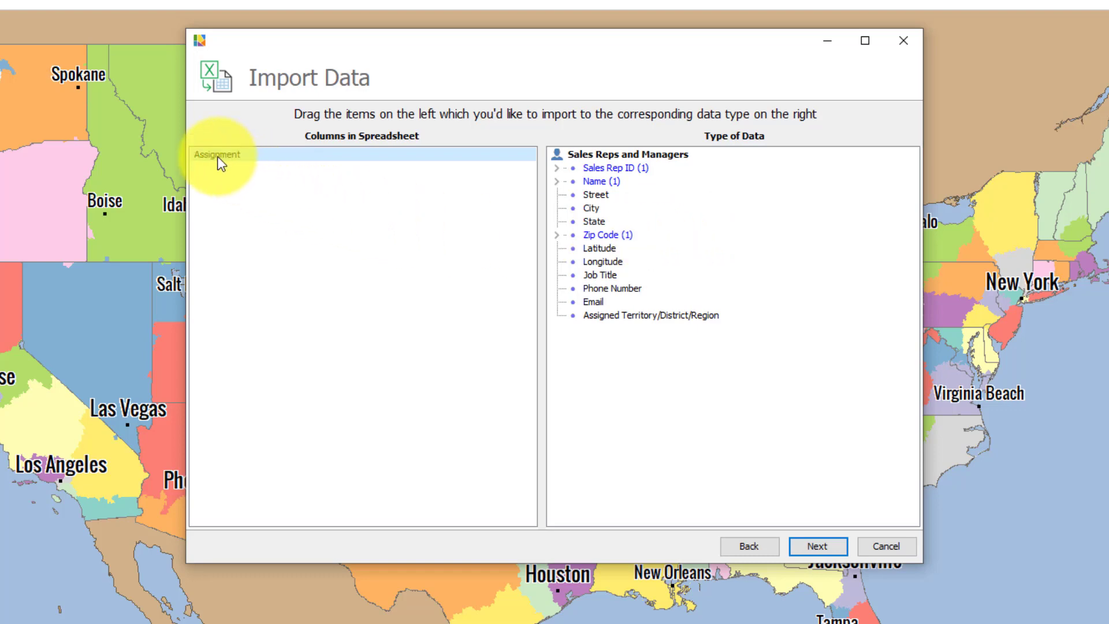
pyautogui.moveTo(225, 161); pyautogui.dragTo(641, 319)
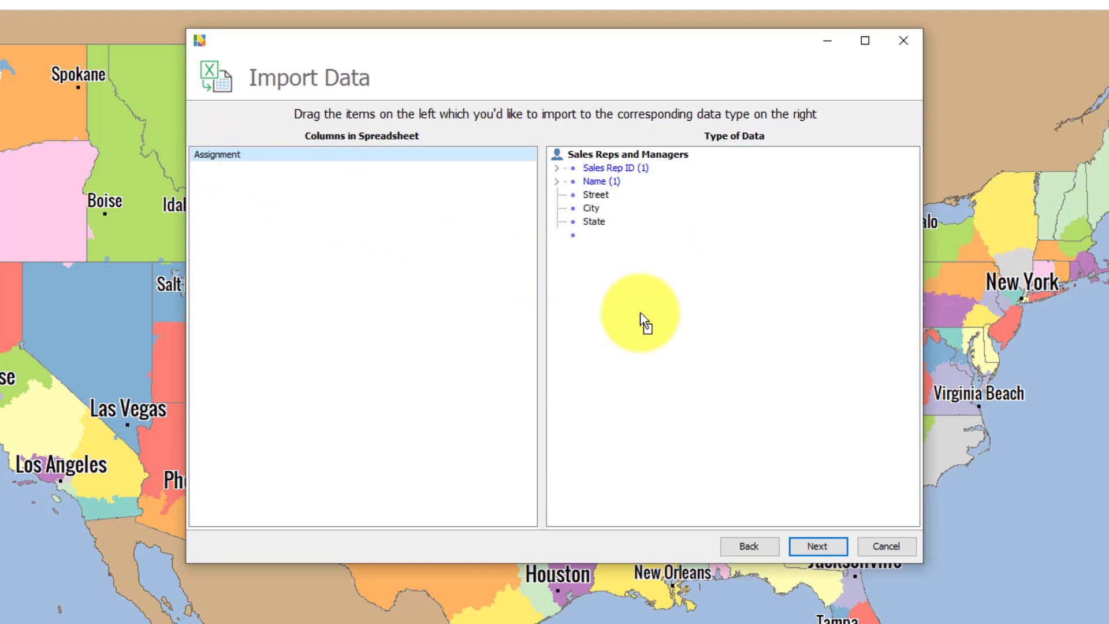
# - Accept the import settings with the existing base geography and complete the personnel data import
pyautogui.click(806, 546)
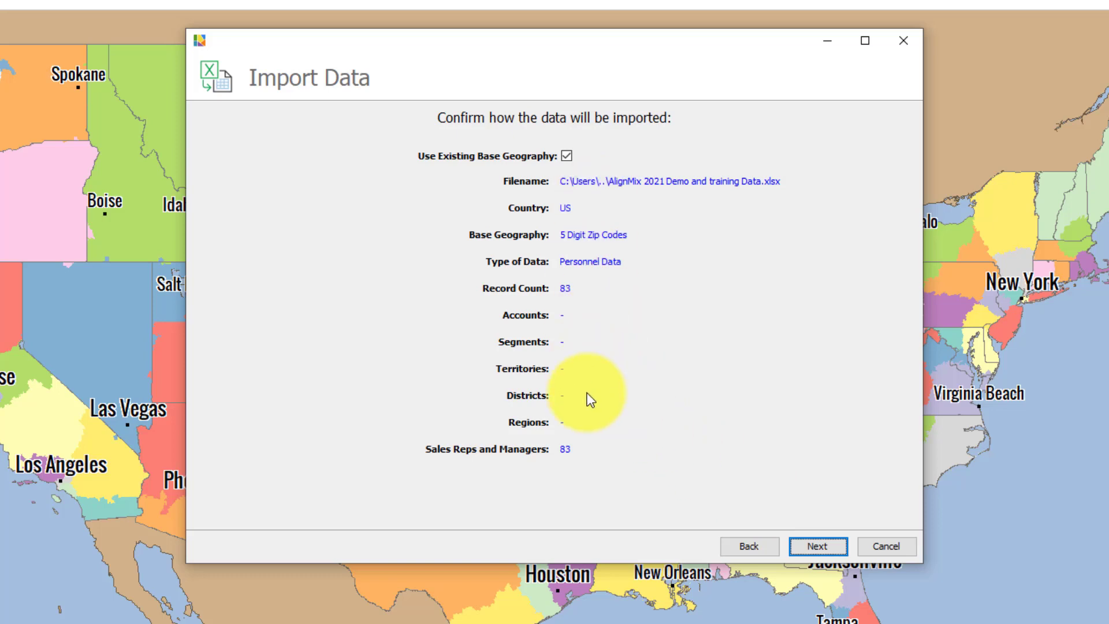
pyautogui.click(814, 547)
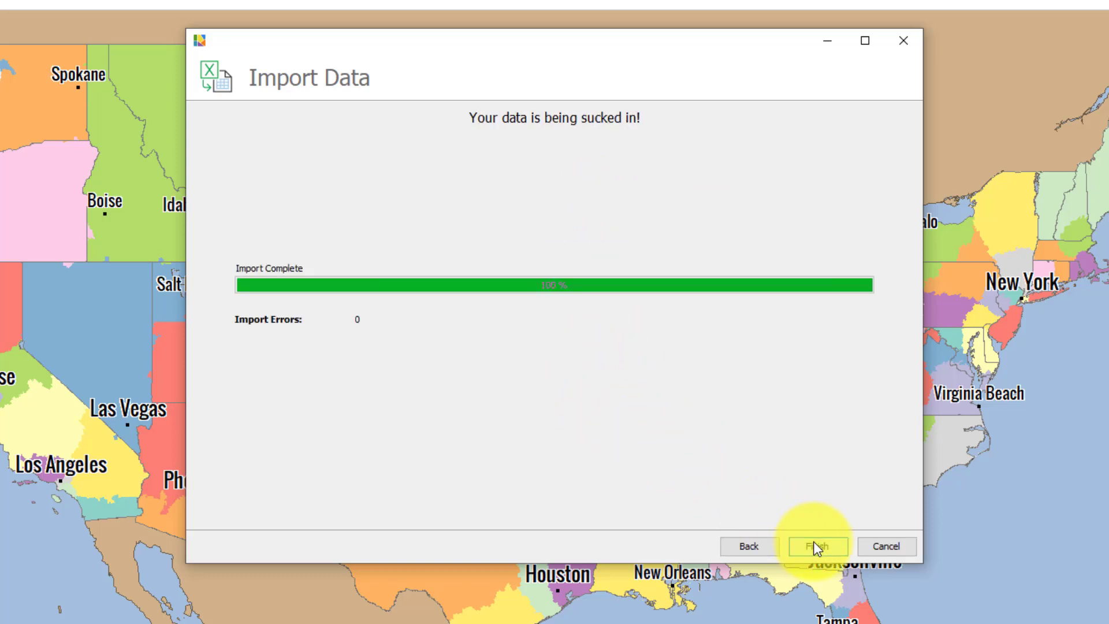
pyautogui.click(815, 546)
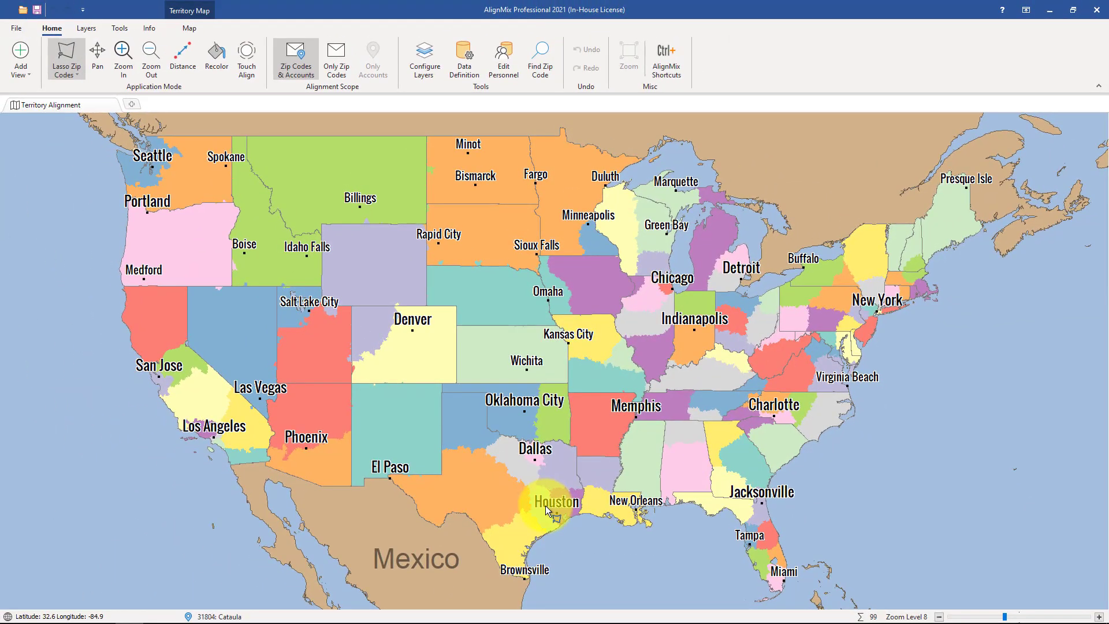
# - Inspect the imported sales rep markers and their names on the territory map around College Station, Texas
pyautogui.scroll(3, 546, 507)
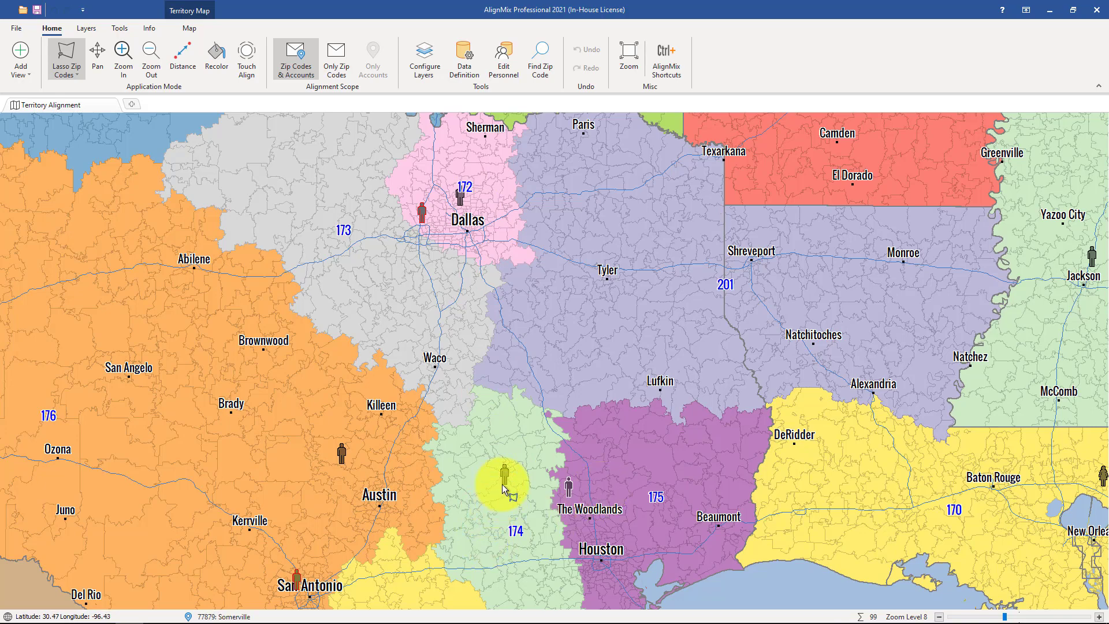
pyautogui.scroll(1, 503, 486)
pyautogui.scroll(1, 503, 489)
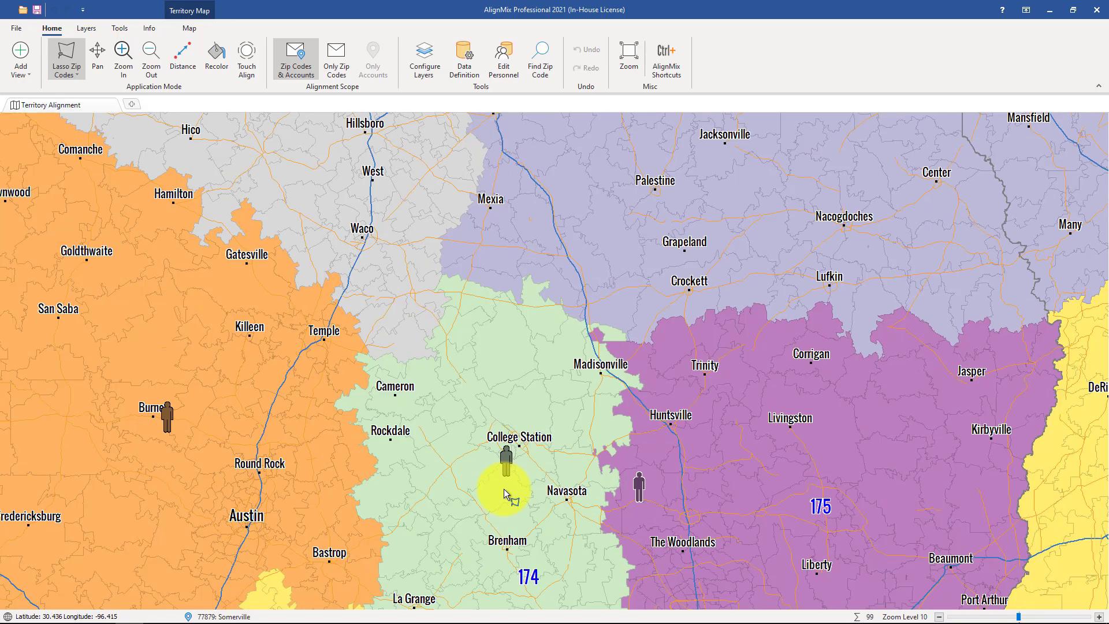
pyautogui.scroll(1, 510, 480)
pyautogui.scroll(1, 511, 480)
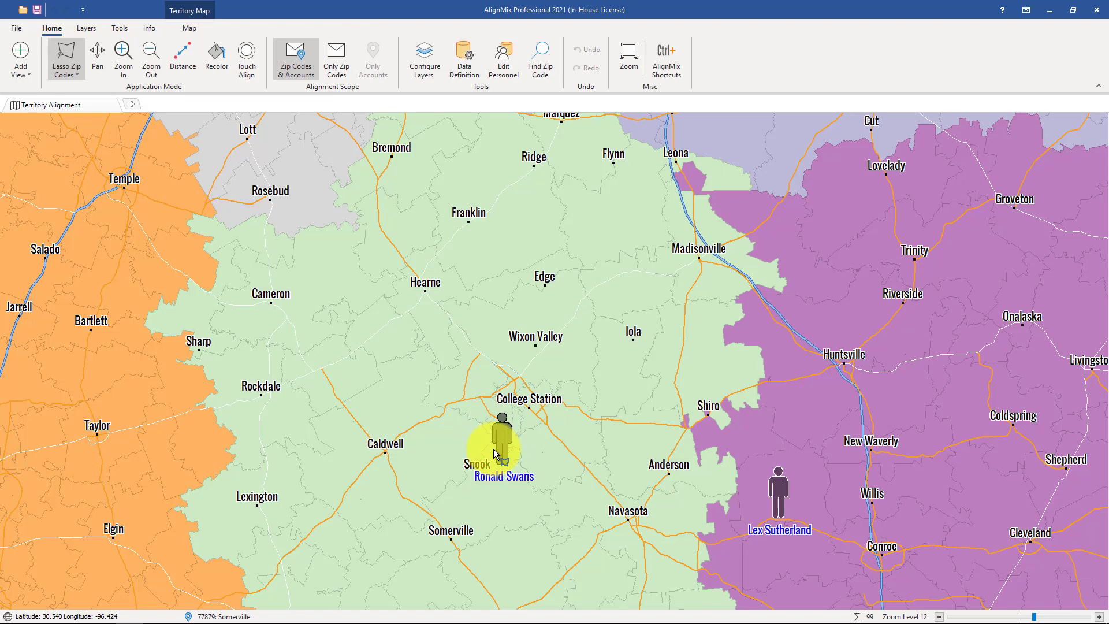
pyautogui.scroll(-3, 494, 450)
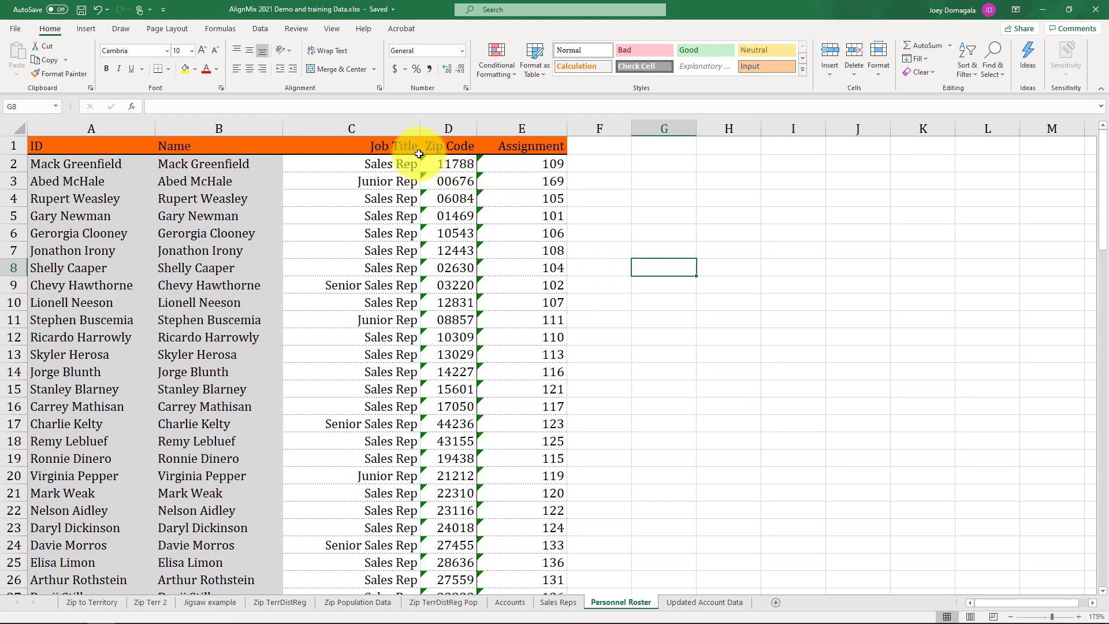
# - Review the Personnel Roster worksheet's Job Title and Assignment columns, including the district and region manager rows at its end
pyautogui.click(376, 128)
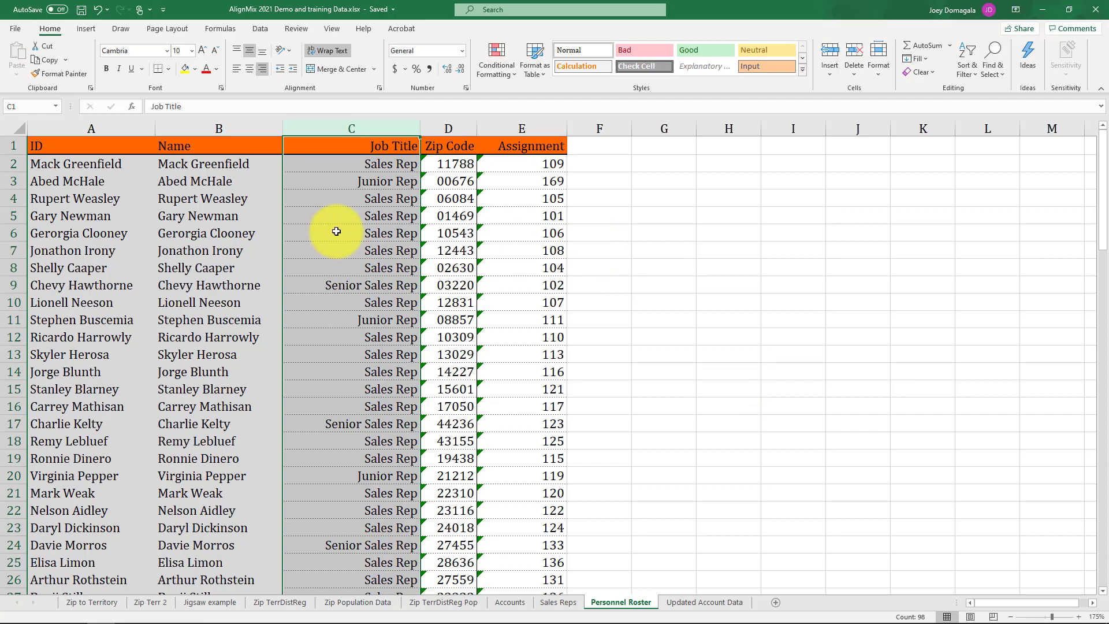
pyautogui.scroll(-1, 392, 194)
pyautogui.scroll(1, 451, 173)
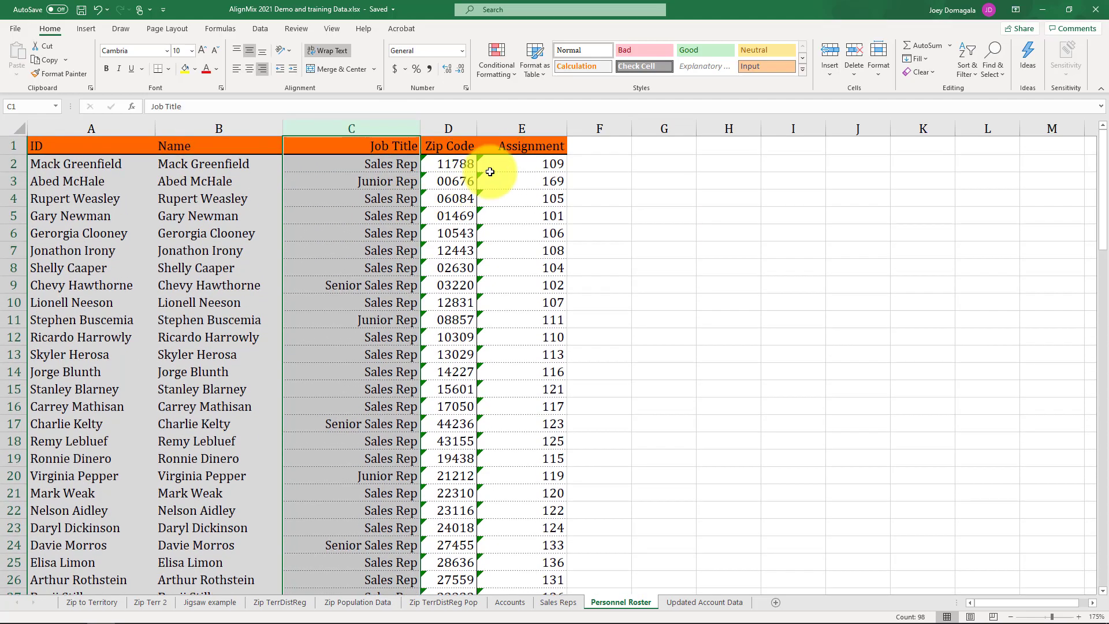
pyautogui.scroll(-2, 531, 243)
pyautogui.scroll(-17, 529, 260)
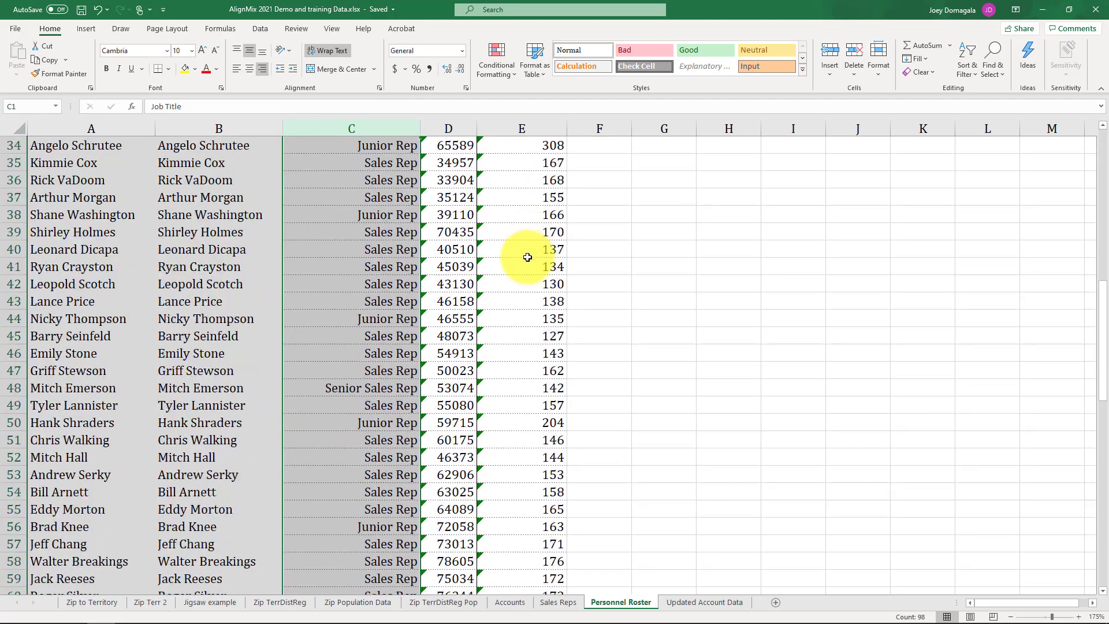
pyautogui.scroll(-4, 525, 279)
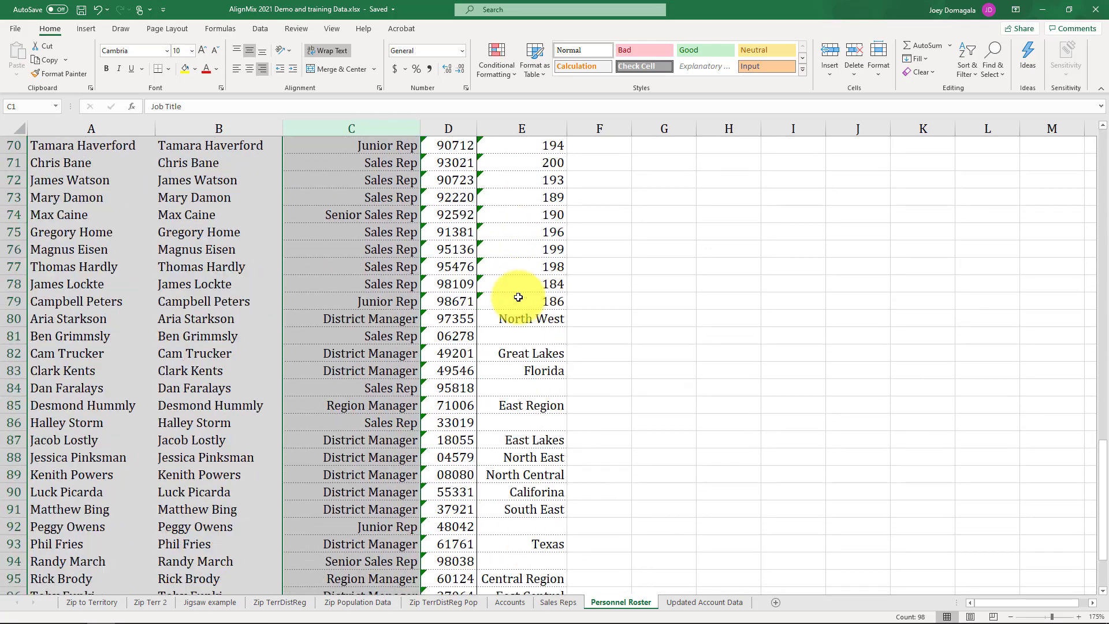
pyautogui.click(405, 318)
pyautogui.click(531, 321)
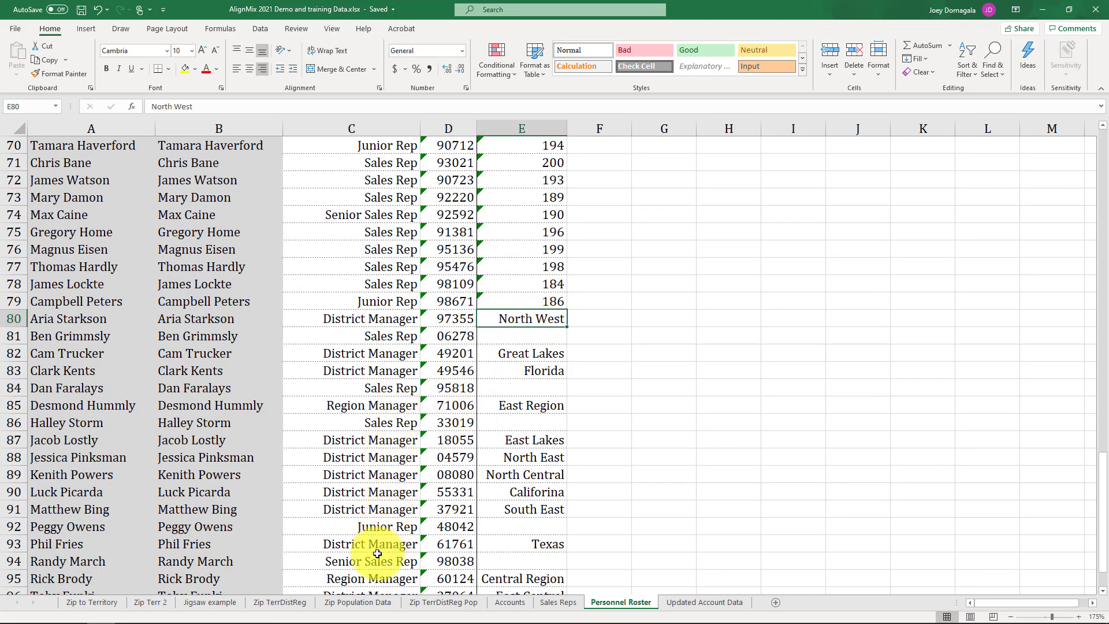
pyautogui.scroll(-1, 549, 499)
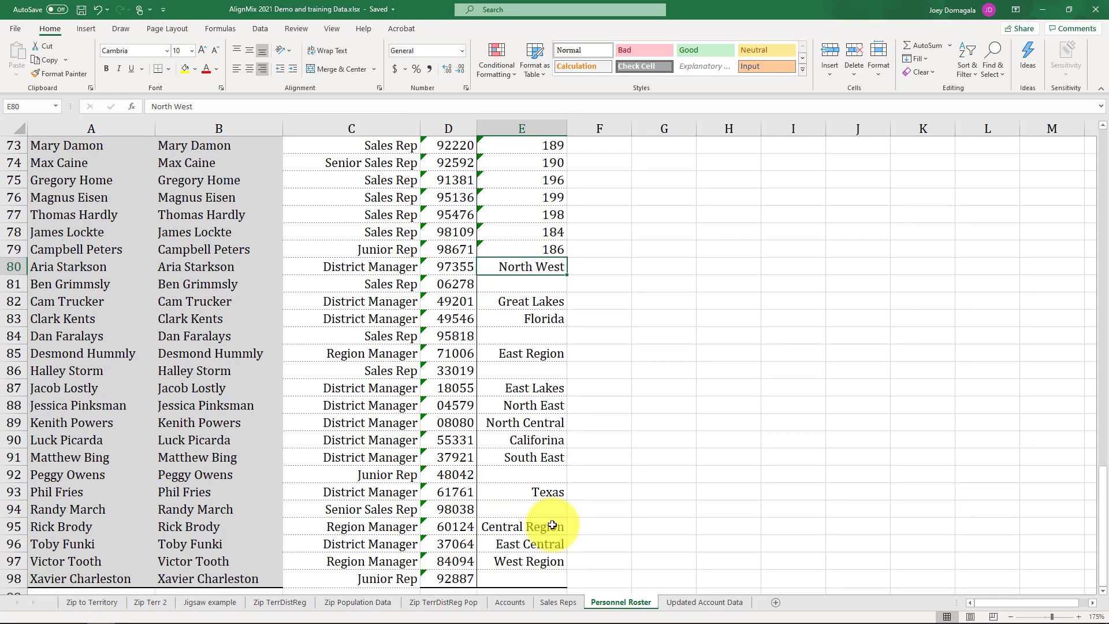
pyautogui.scroll(20, 553, 525)
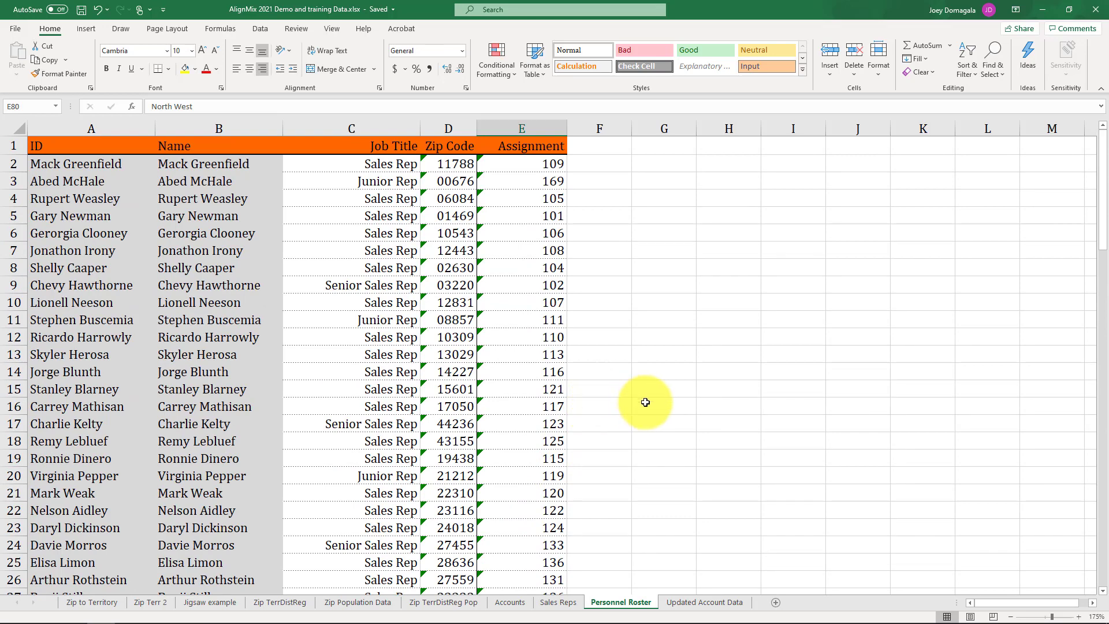
# - Switch to AlignMix and start a data import from the workbook AlignMix 2021 Demo and training Data.xlsx
pyautogui.hotkey('alt', 'Tab')
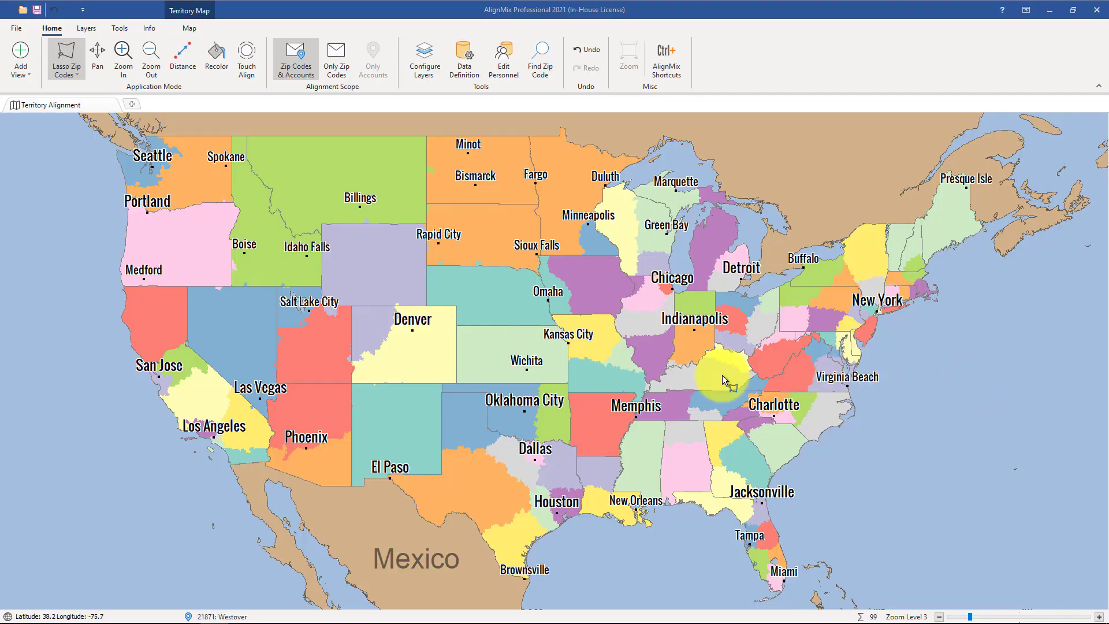
pyautogui.scroll(1, 497, 362)
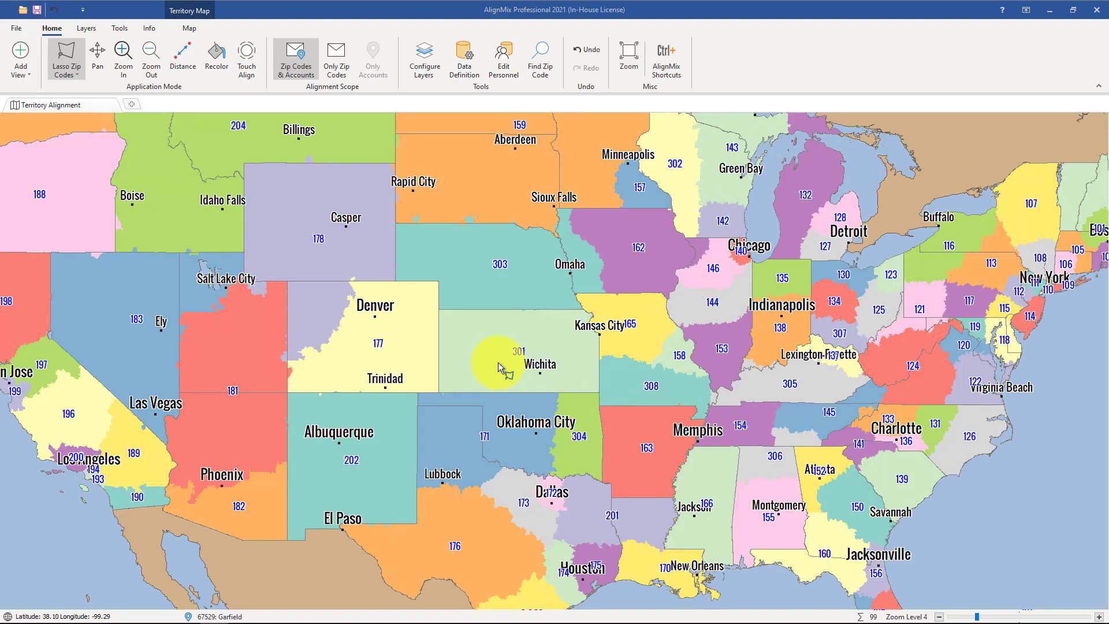
pyautogui.scroll(-1, 498, 362)
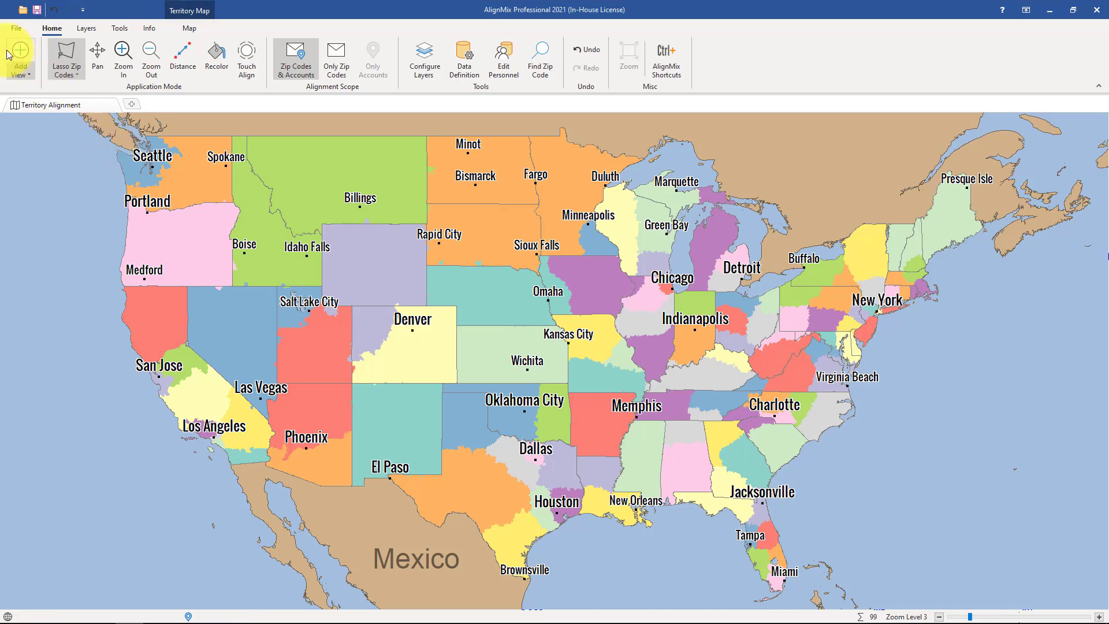
pyautogui.click(16, 28)
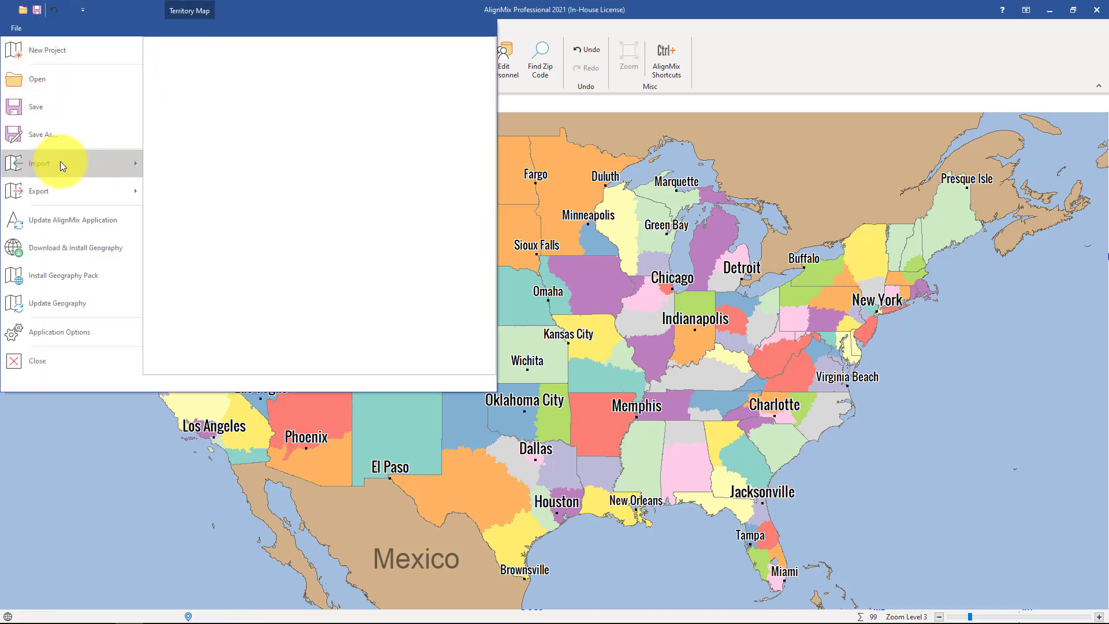
pyautogui.moveTo(60, 161)
pyautogui.click(224, 59)
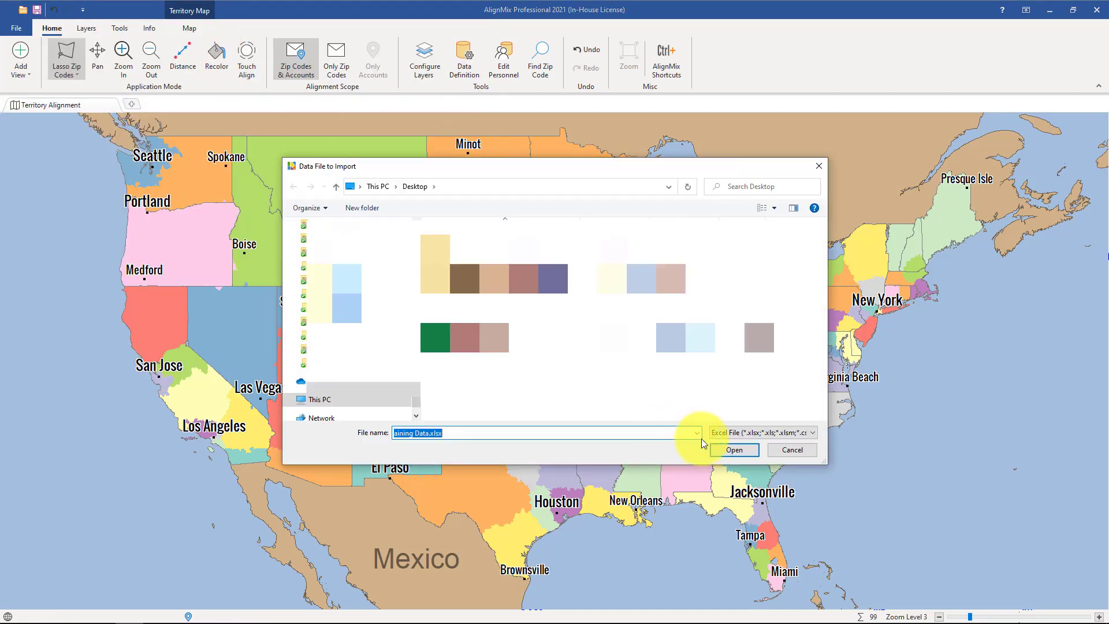
pyautogui.click(726, 449)
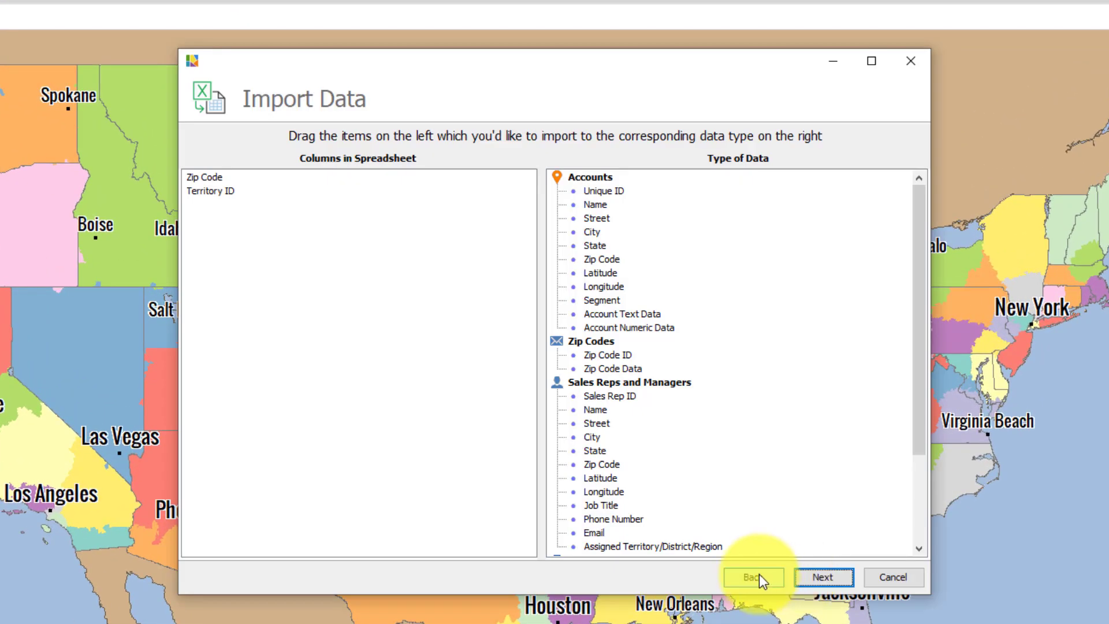
# - Return to worksheet selection and choose Personnel Roster as the sheet to import
pyautogui.click(759, 574)
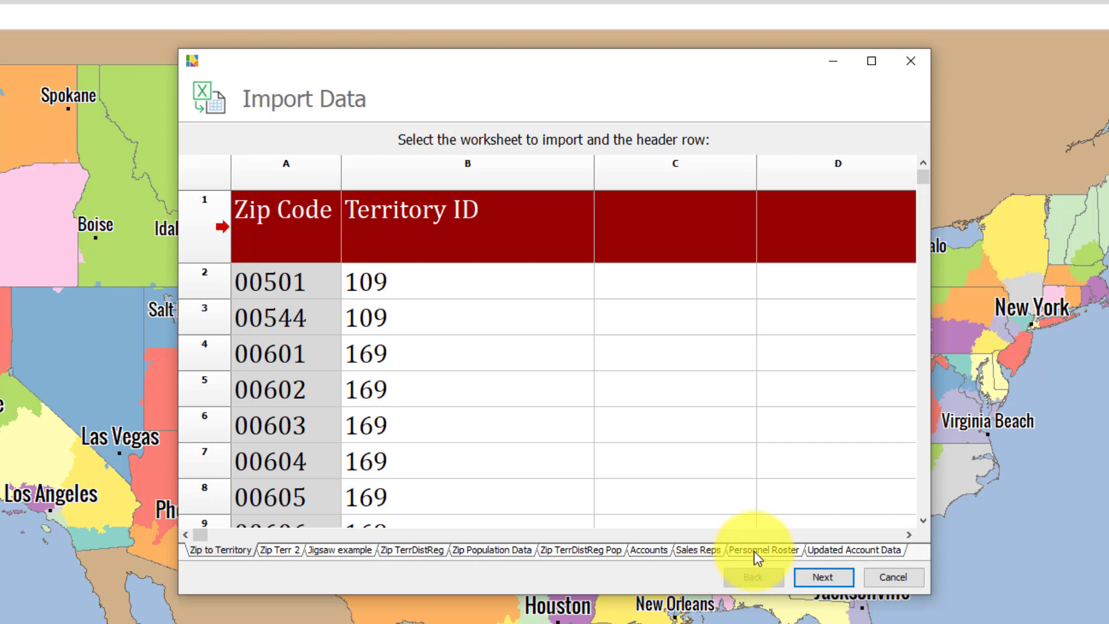
pyautogui.click(755, 549)
pyautogui.click(816, 579)
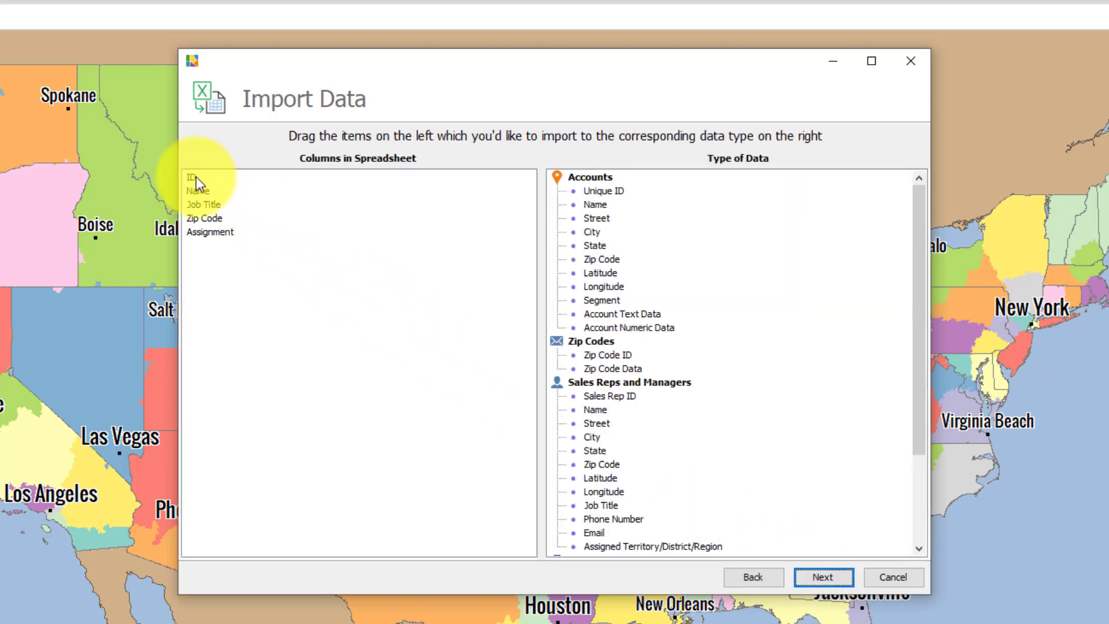
# - Map ID, Name, Job Title, Zip Code and Assignment to Sales Rep ID, Name, Job Title, Zip Code and Assigned Territory/District/Region under Sales Reps and Managers
pyautogui.moveTo(196, 177); pyautogui.dragTo(612, 396)
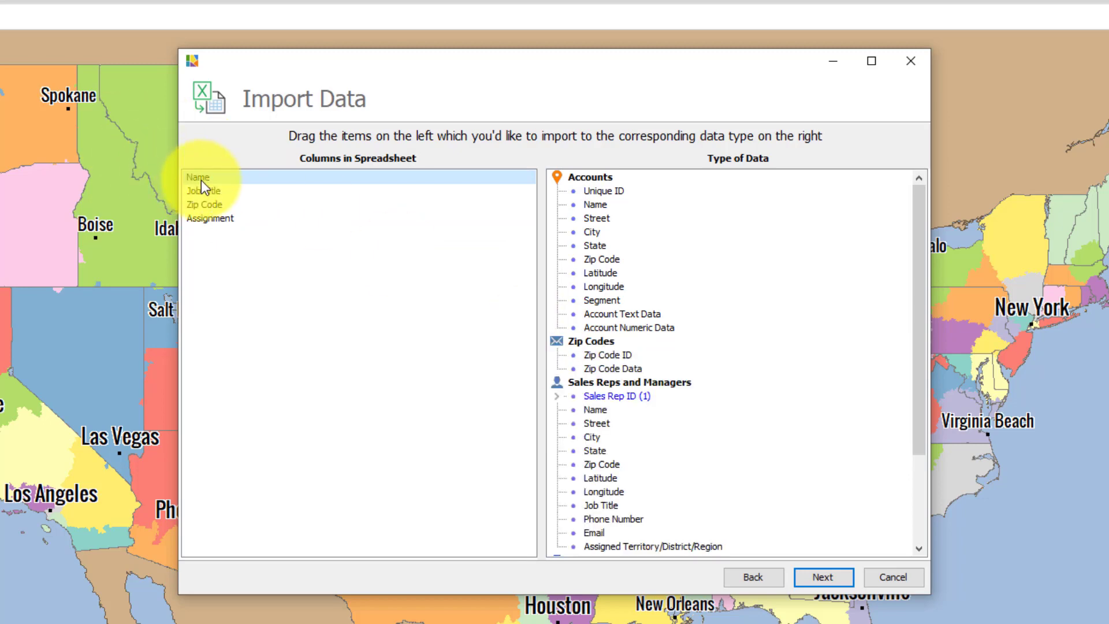
pyautogui.moveTo(201, 180); pyautogui.dragTo(594, 410)
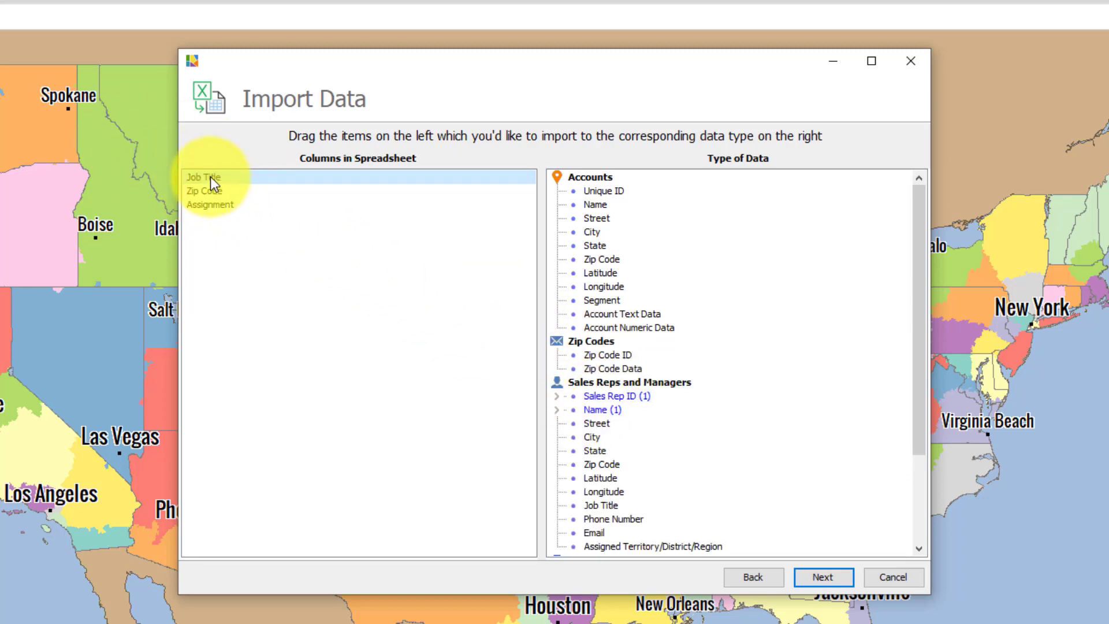
pyautogui.moveTo(211, 178); pyautogui.dragTo(613, 505)
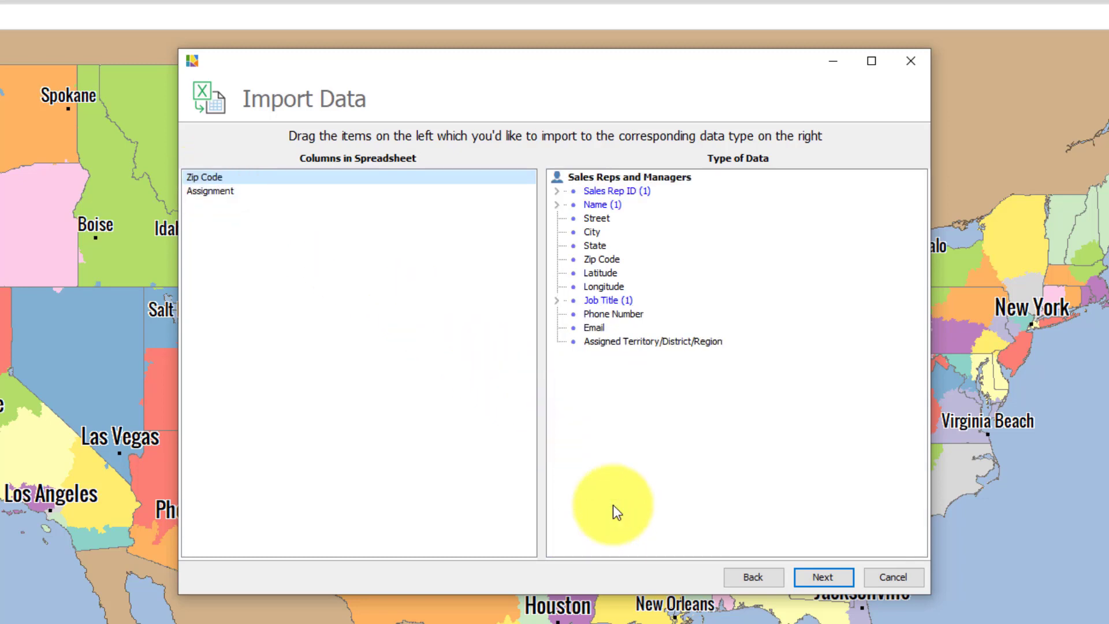
pyautogui.moveTo(211, 176); pyautogui.dragTo(604, 260)
pyautogui.moveTo(220, 177); pyautogui.dragTo(662, 353)
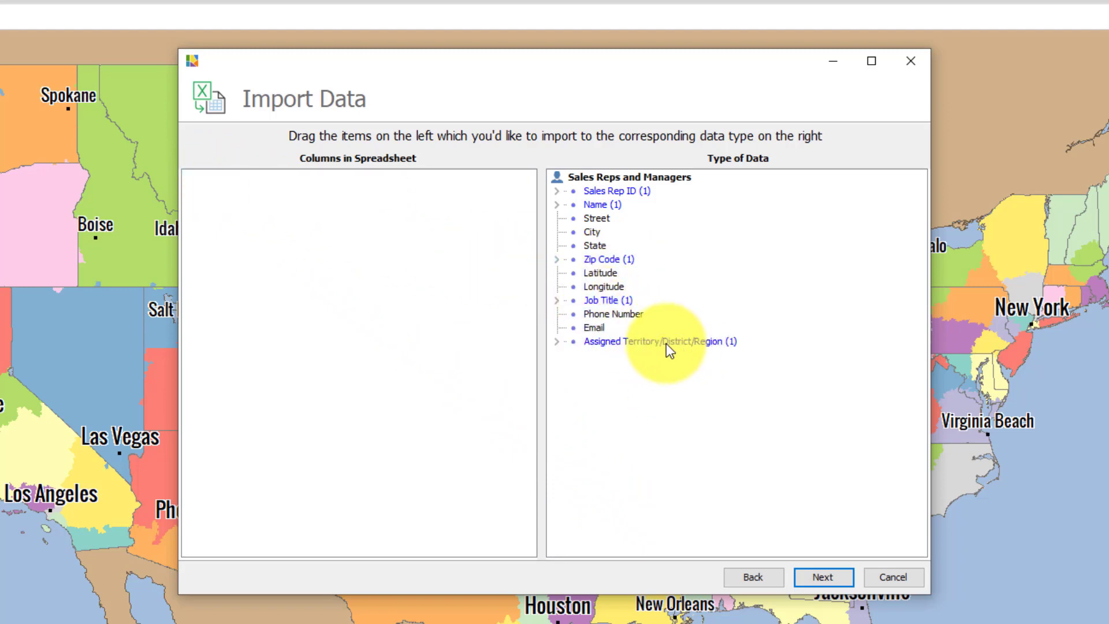
# - Match the rep titles to Sales Reps, District Manager to District Managers and Region Manager to Region Managers
pyautogui.click(837, 580)
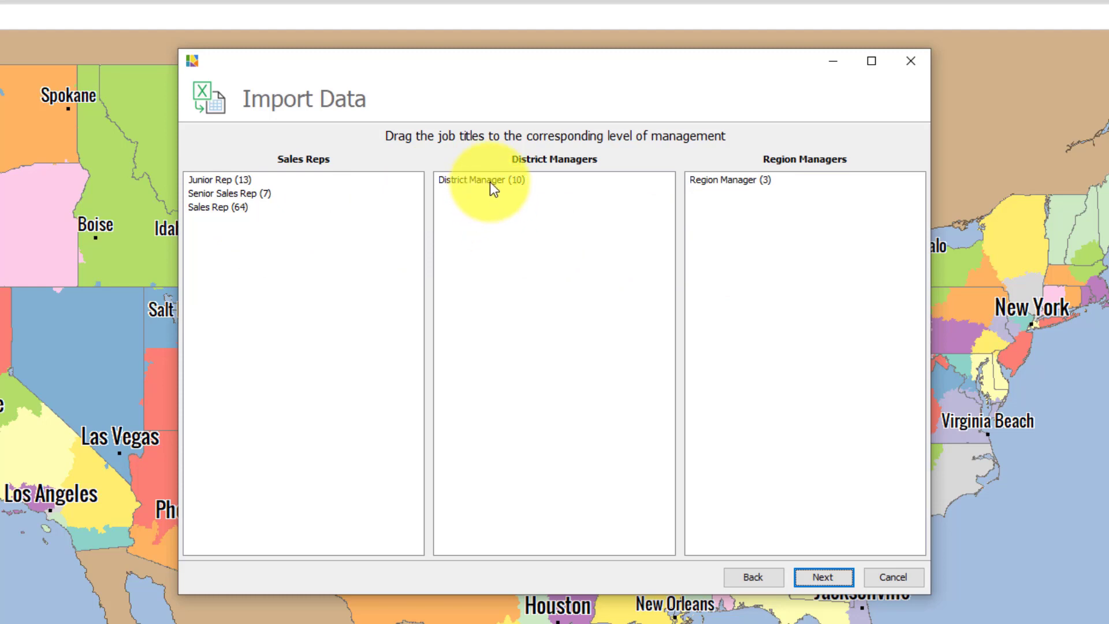
pyautogui.moveTo(490, 179); pyautogui.dragTo(520, 240)
pyautogui.click(467, 180)
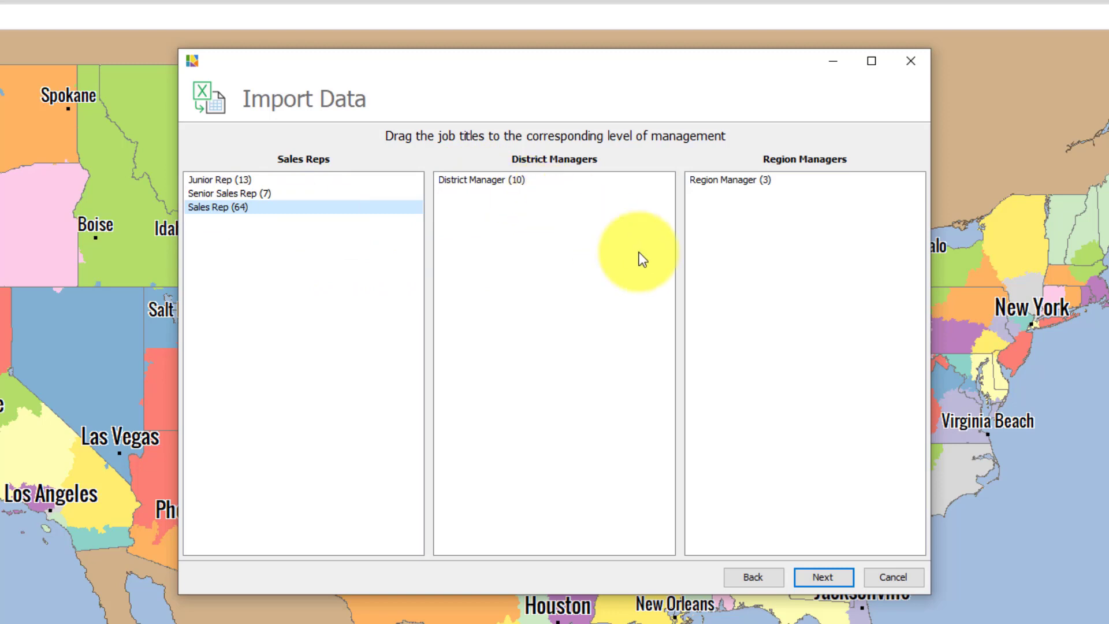
# - Accept the job title levels and existing base geography, and complete the Personnel Roster import
pyautogui.click(819, 575)
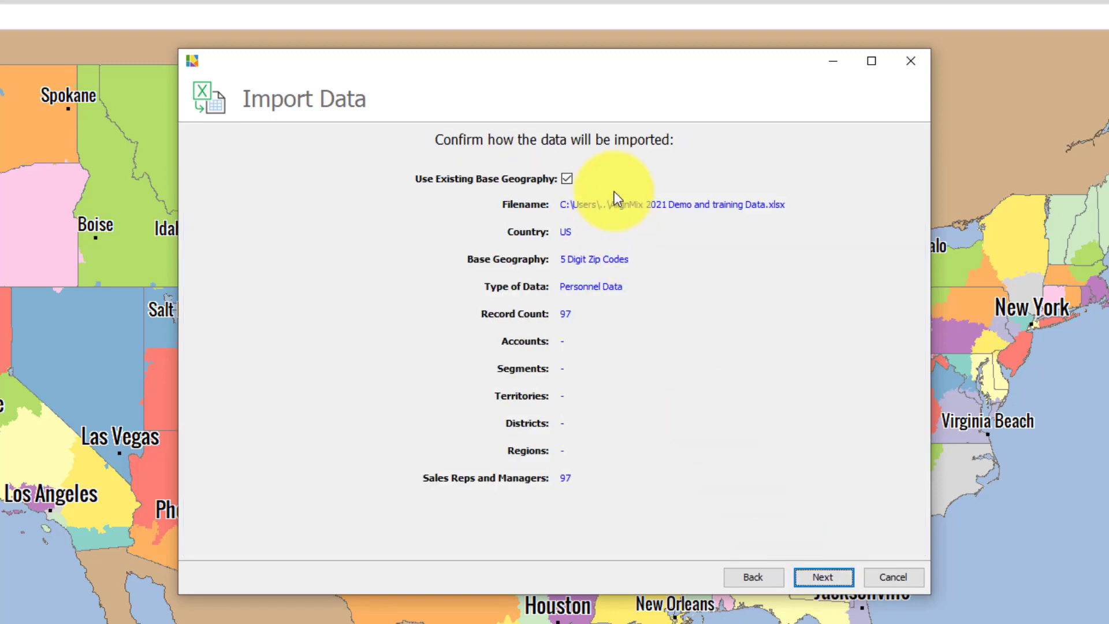
pyautogui.click(819, 575)
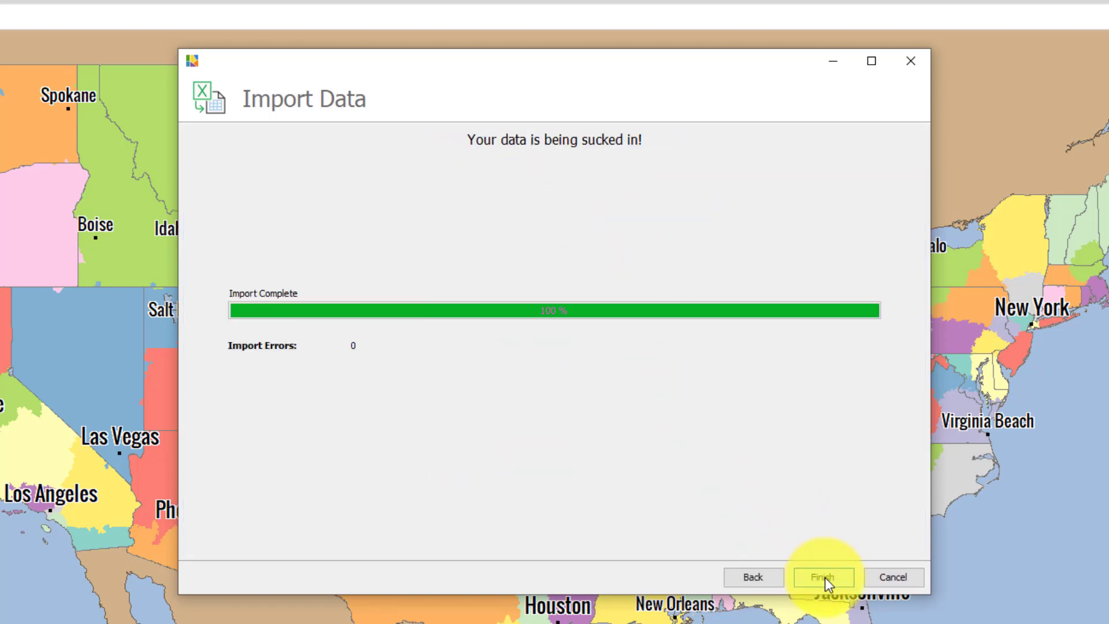
pyautogui.click(824, 578)
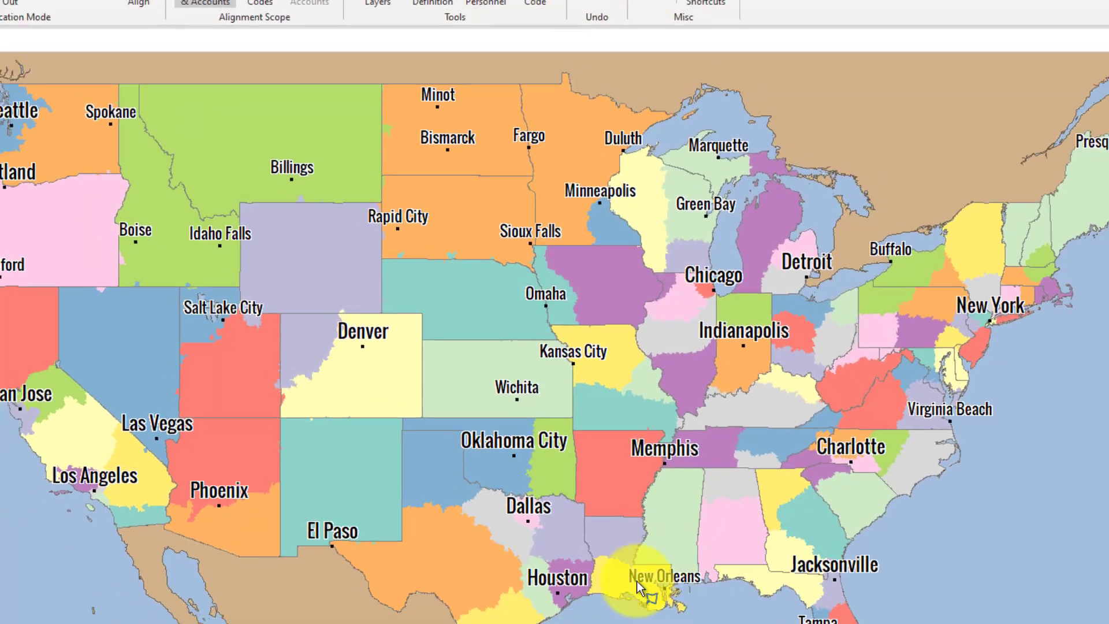
# - Inspect the imported personnel markers on the territory map from Missouri across to Kentucky and Tennessee
pyautogui.scroll(3, 656, 373)
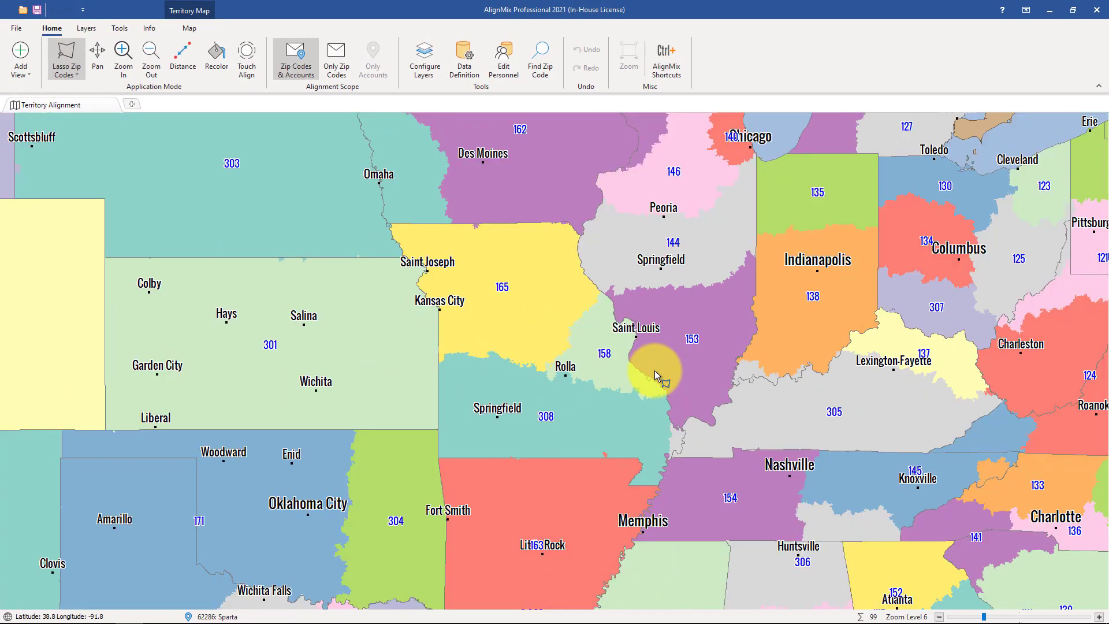
pyautogui.scroll(1, 654, 369)
pyautogui.scroll(1, 425, 259)
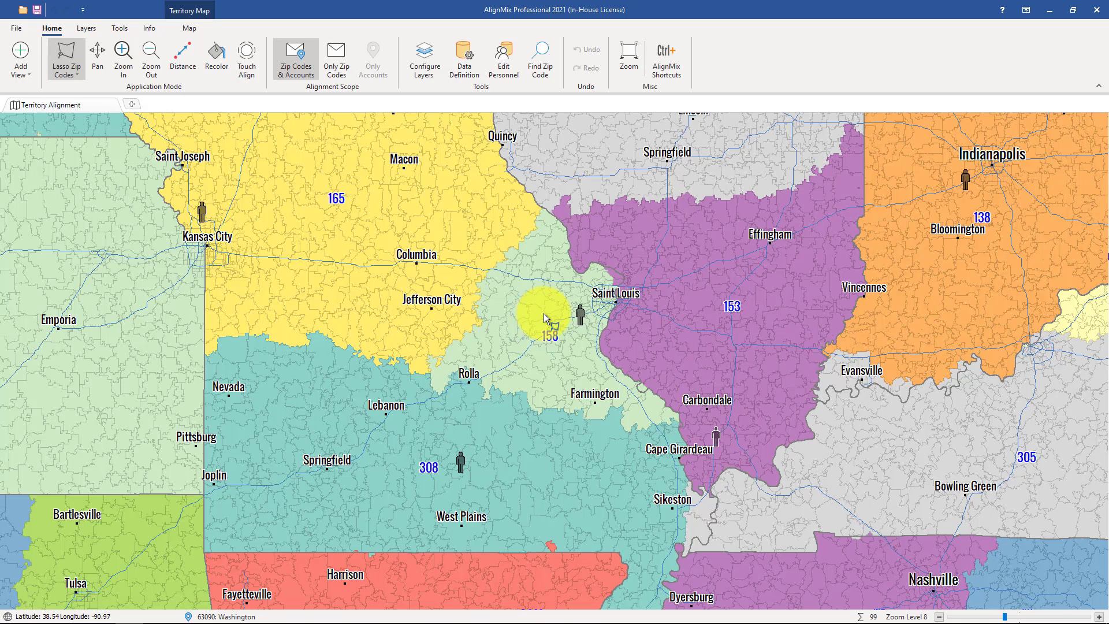
pyautogui.moveTo(541, 299); pyautogui.dragTo(131, 103)
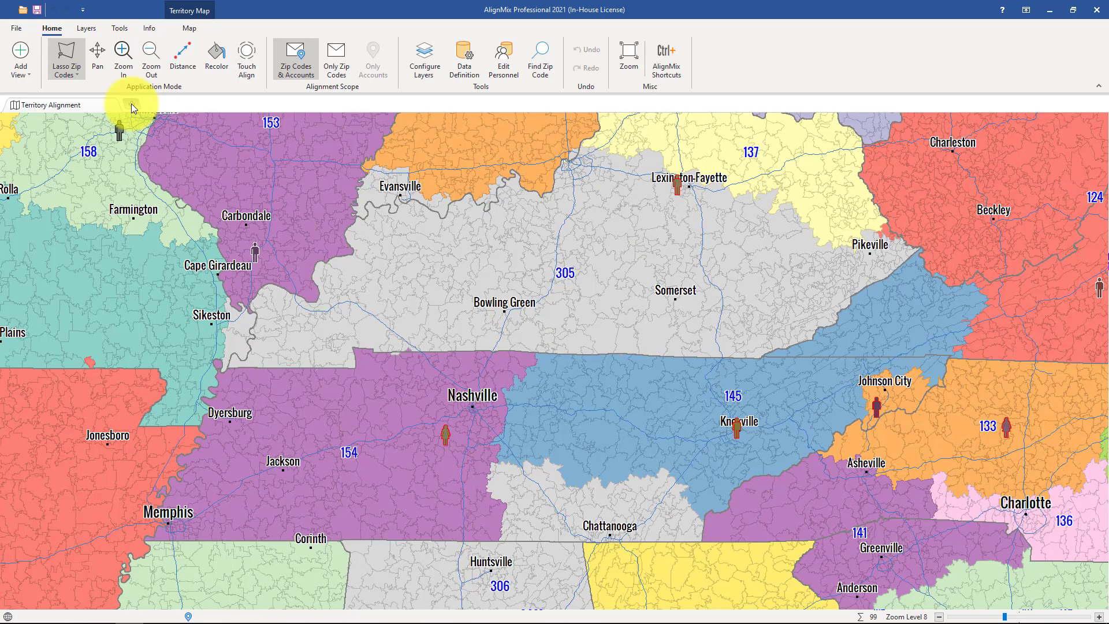
# - Add a new map view showing the districts
pyautogui.click(130, 104)
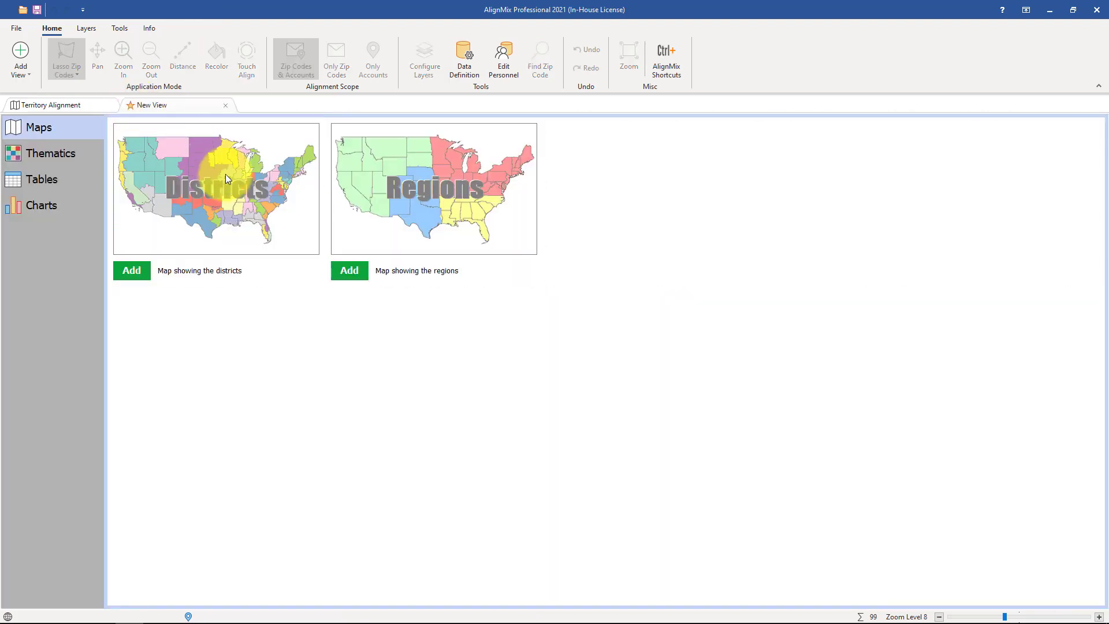
pyautogui.click(219, 188)
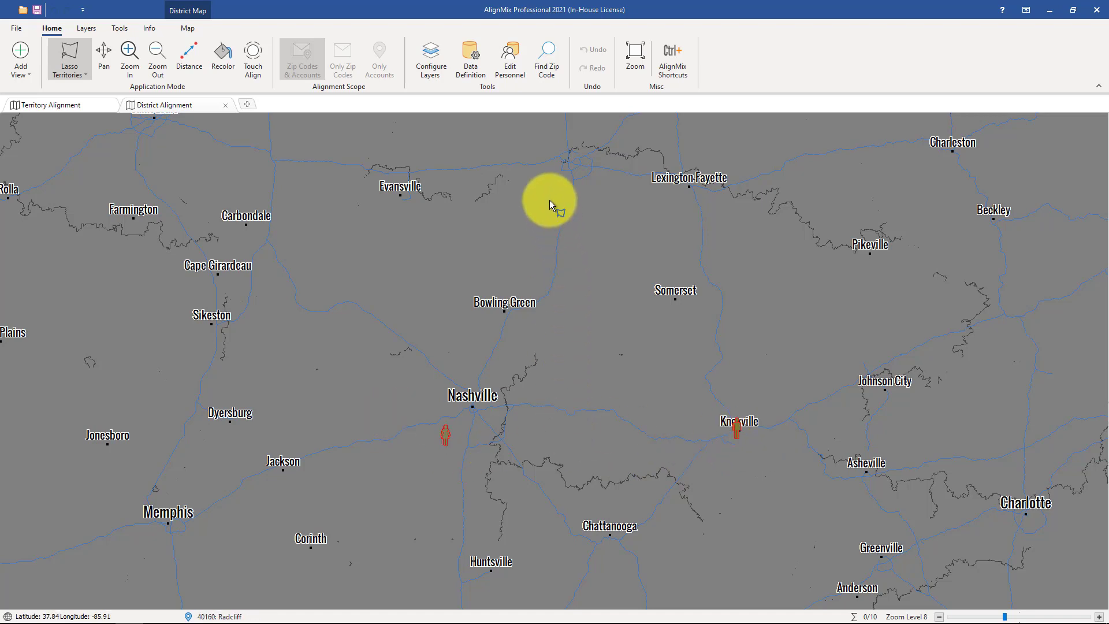
# - Review the job titles, roles and assigned areas of several people in Edit Personnel, including a district manager, and leave without making changes
pyautogui.click(511, 63)
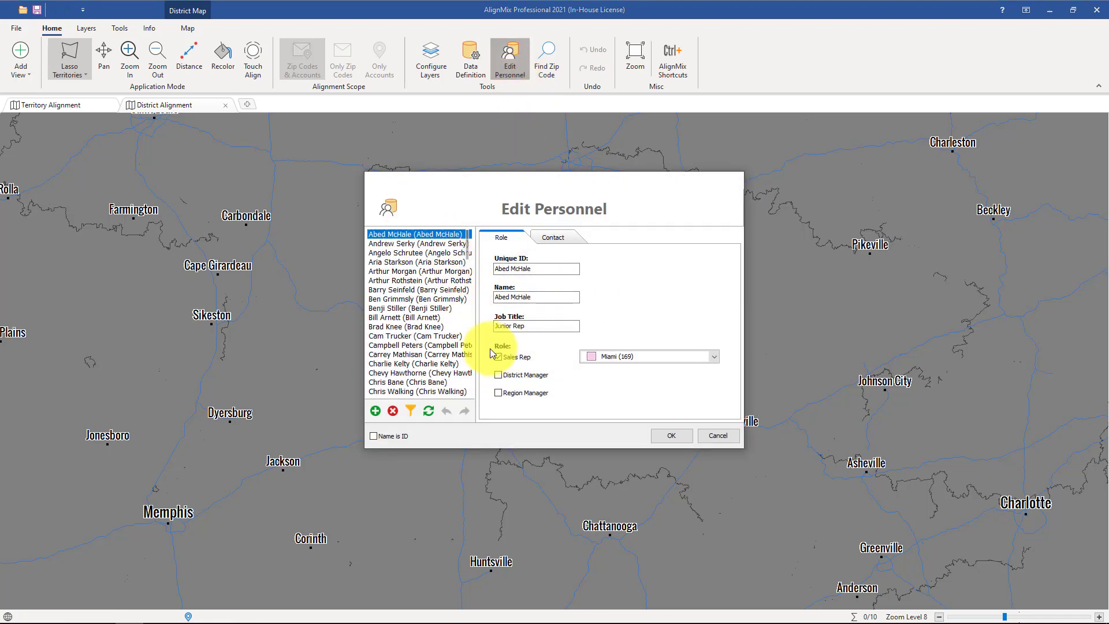
pyautogui.click(397, 290)
pyautogui.press('Down')
pyautogui.press('Down')
pyautogui.press('Down')
pyautogui.press('Down')
pyautogui.press('Down')
pyautogui.press('Down')
pyautogui.press('Down')
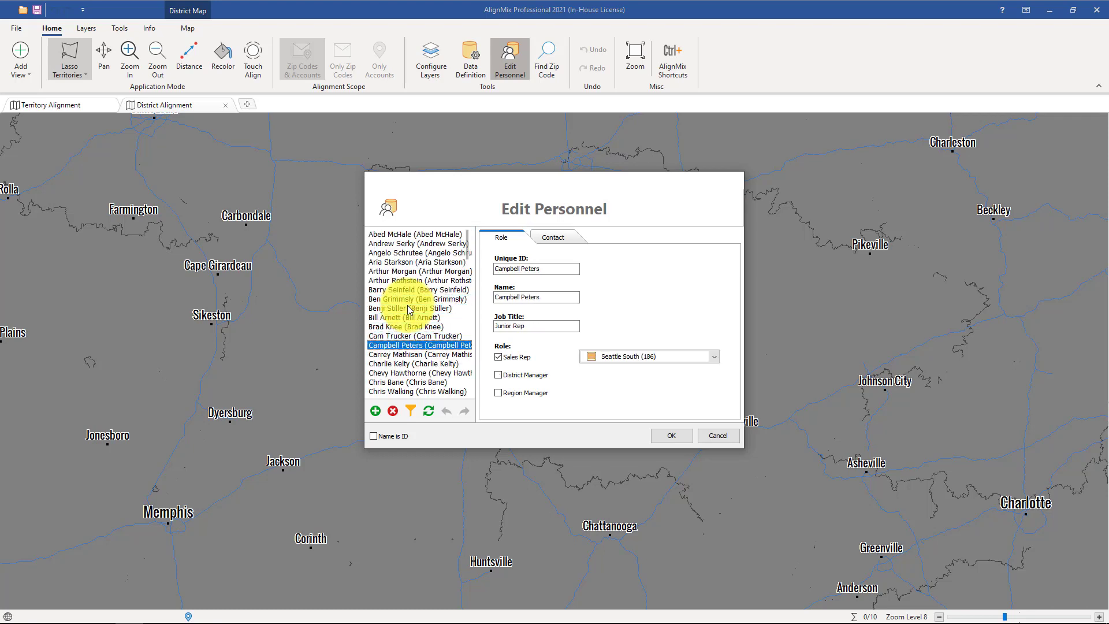
pyautogui.press('Up')
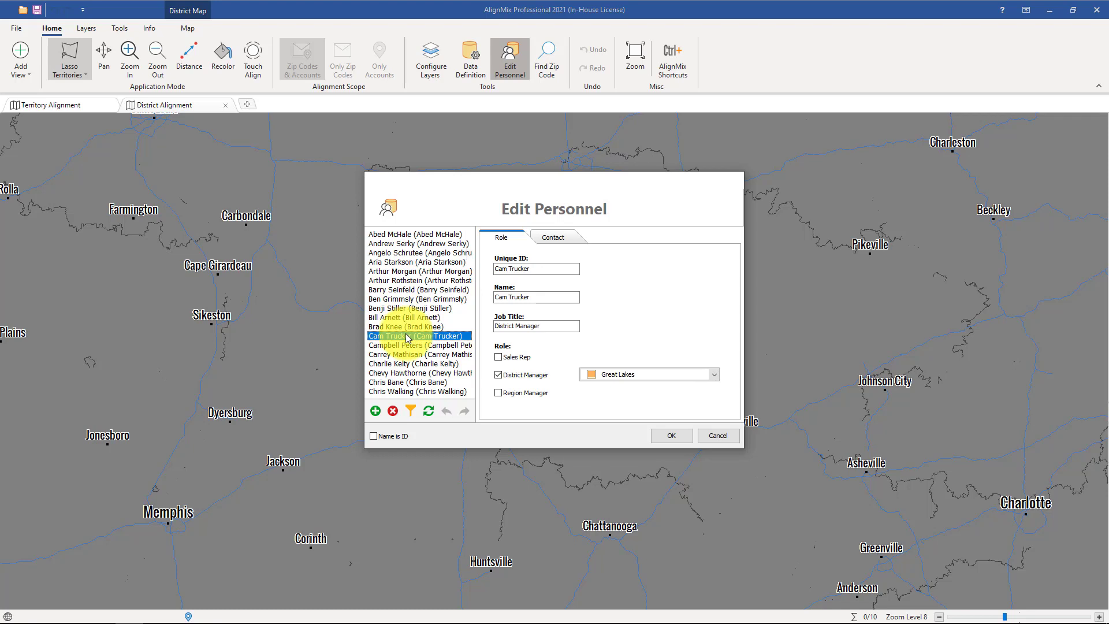
pyautogui.click(711, 438)
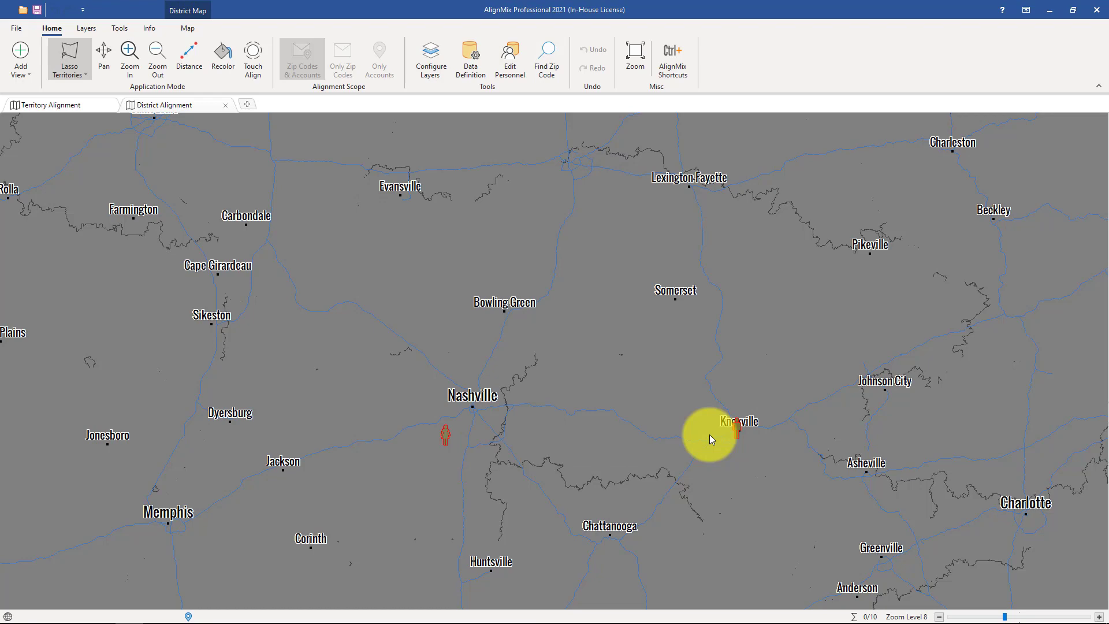